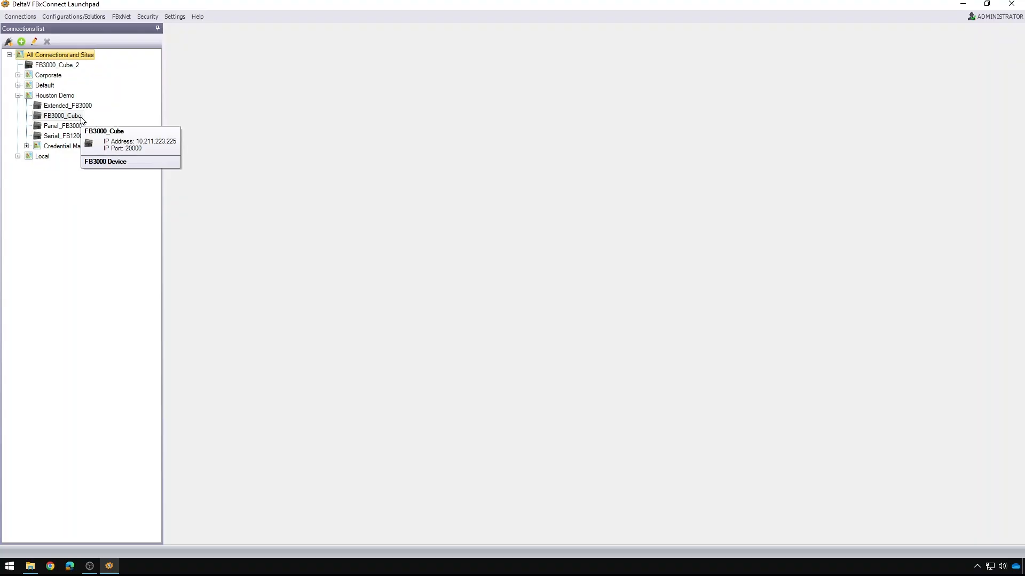
- Run the SaveSolutionsReportsthenSaveToFlash.scr script against the FB3000_Cube device
{"action": "right_click", "coordinate": [81, 119]}
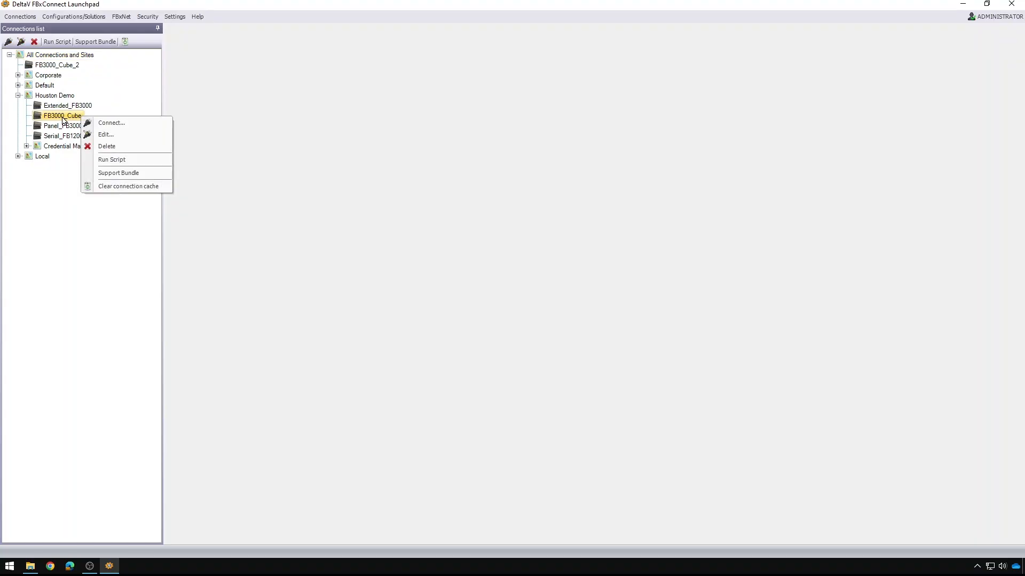
{"action": "left_click", "coordinate": [141, 161]}
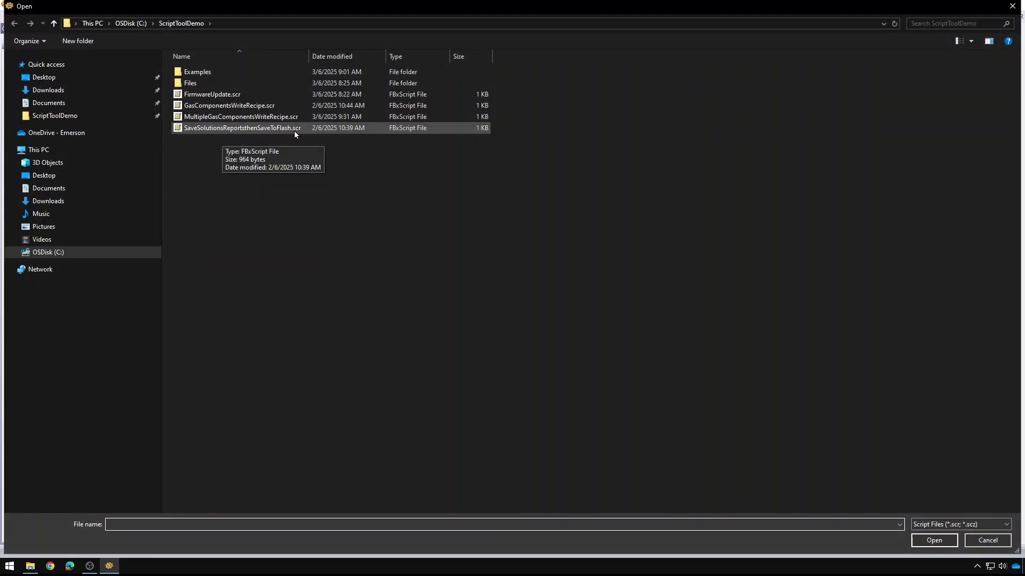
{"action": "double_click", "coordinate": [248, 130]}
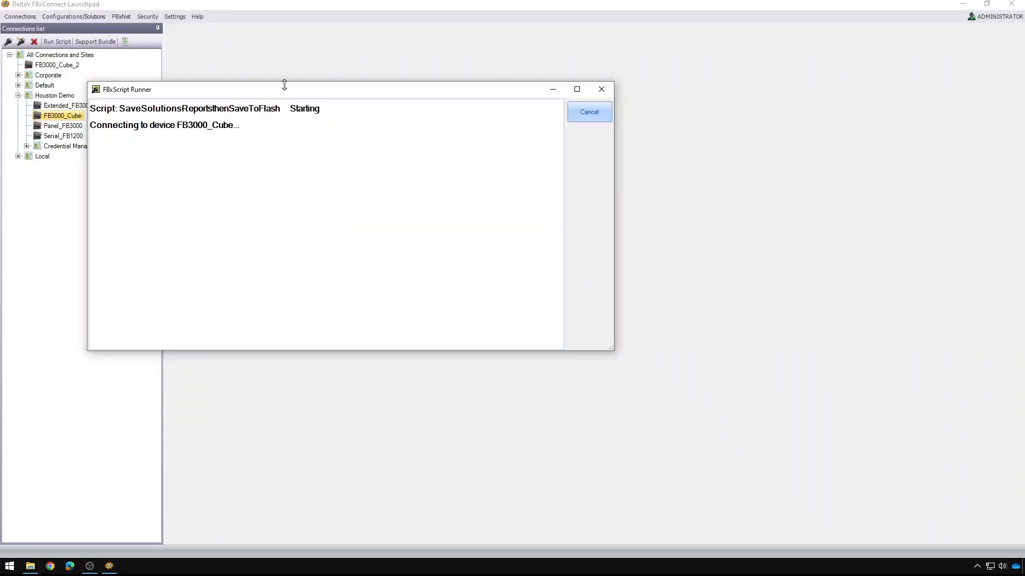
- Move the script runner aside and sign on to FB3000_Cube with a replacement username and password
{"action": "left_click_drag", "start_coordinate": [290, 92], "coordinate": [374, 93]}
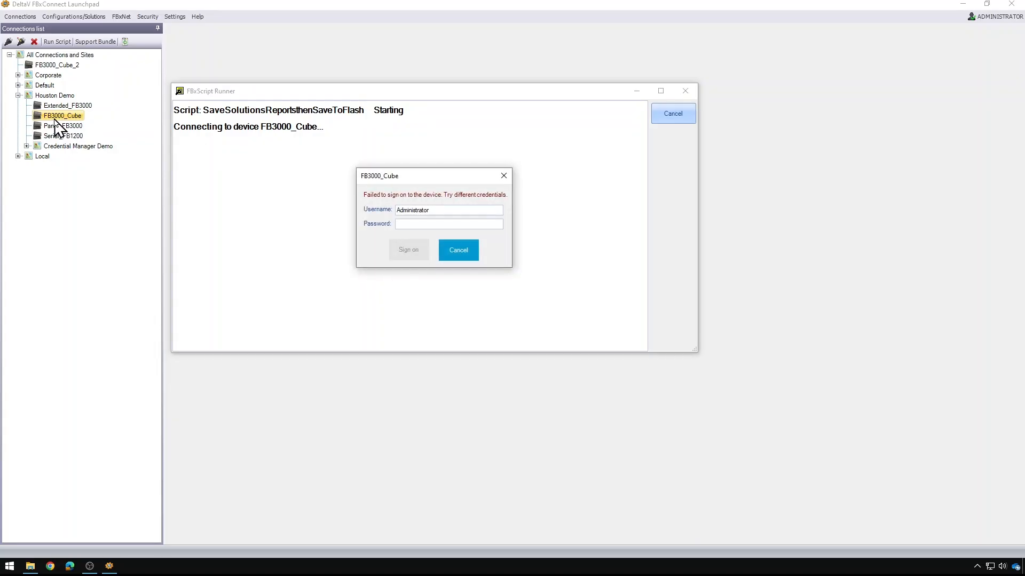
{"action": "double_click", "coordinate": [433, 211]}
{"action": "type", "text": "End"}
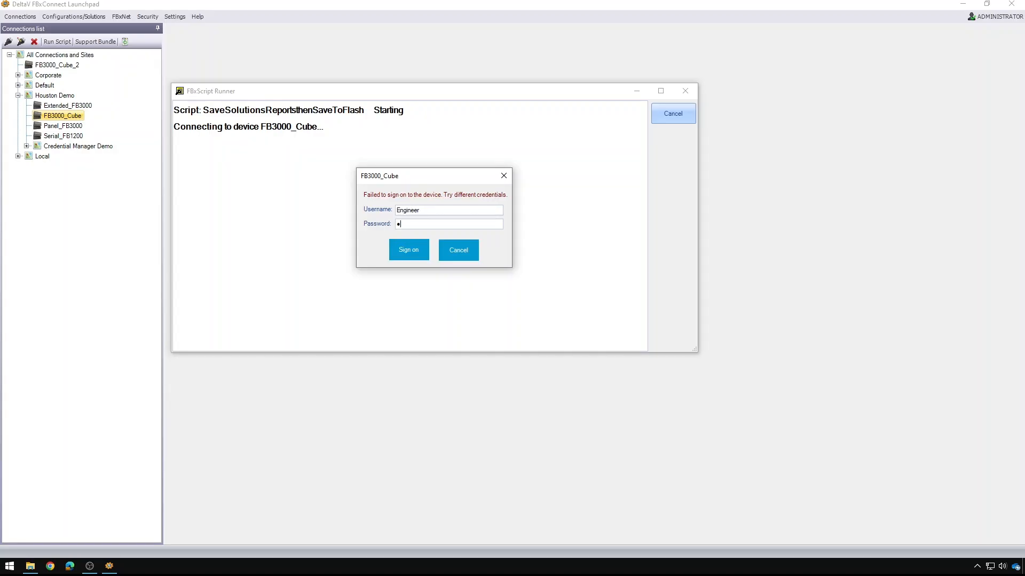
{"action": "key", "text": "BackSpace"}
{"action": "key", "text": "BackSpace"}
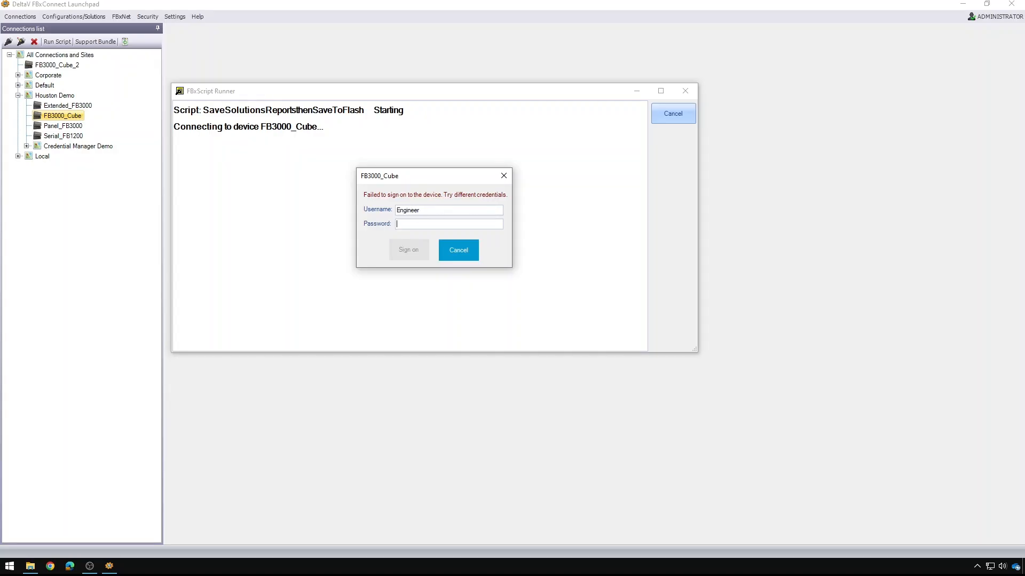
{"action": "type", "text": "del"}
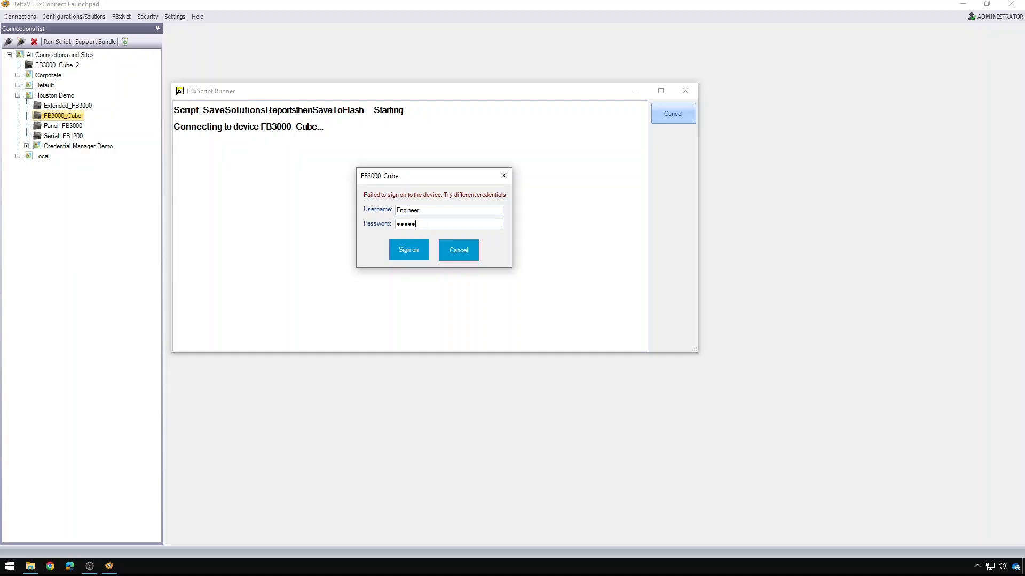
{"action": "key", "text": "Return"}
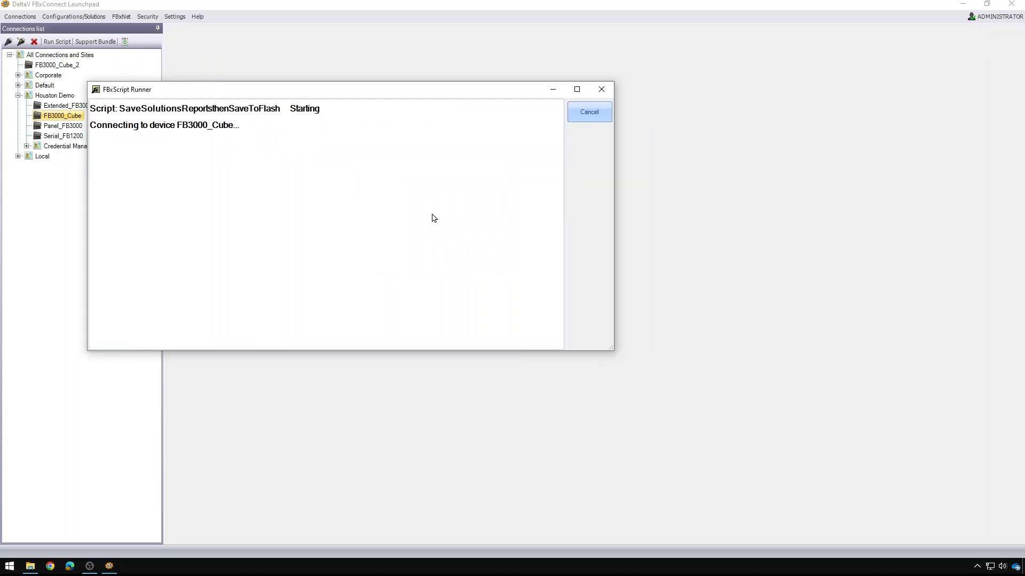
- Drag the FBxScript Runner beside the connections tree while the script saves to flash
{"action": "left_click_drag", "start_coordinate": [407, 96], "coordinate": [487, 101]}
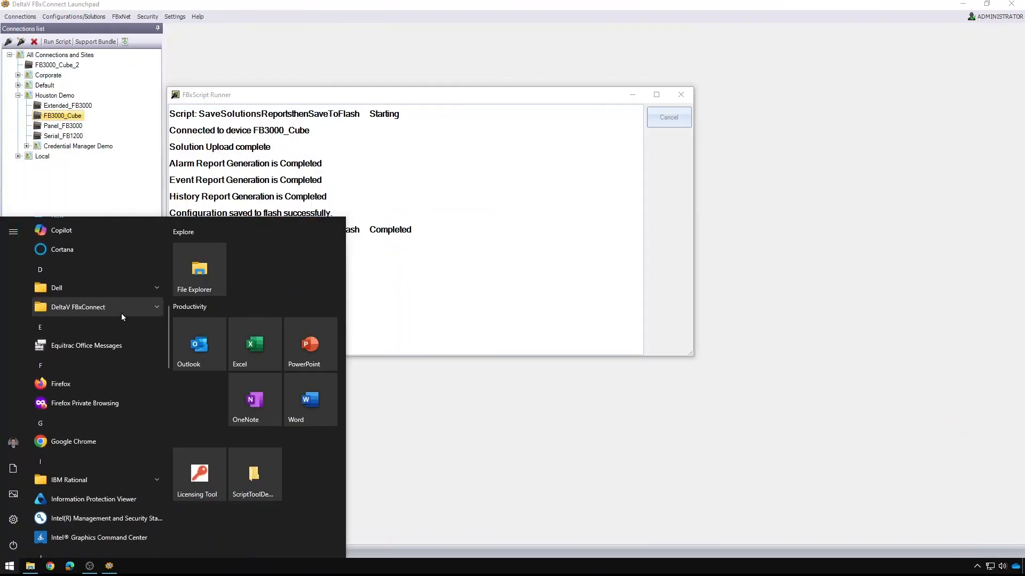
- Launch FBx Script Developer from the Start menu's DeltaV FBxConnect folder
{"action": "left_click", "coordinate": [121, 315]}
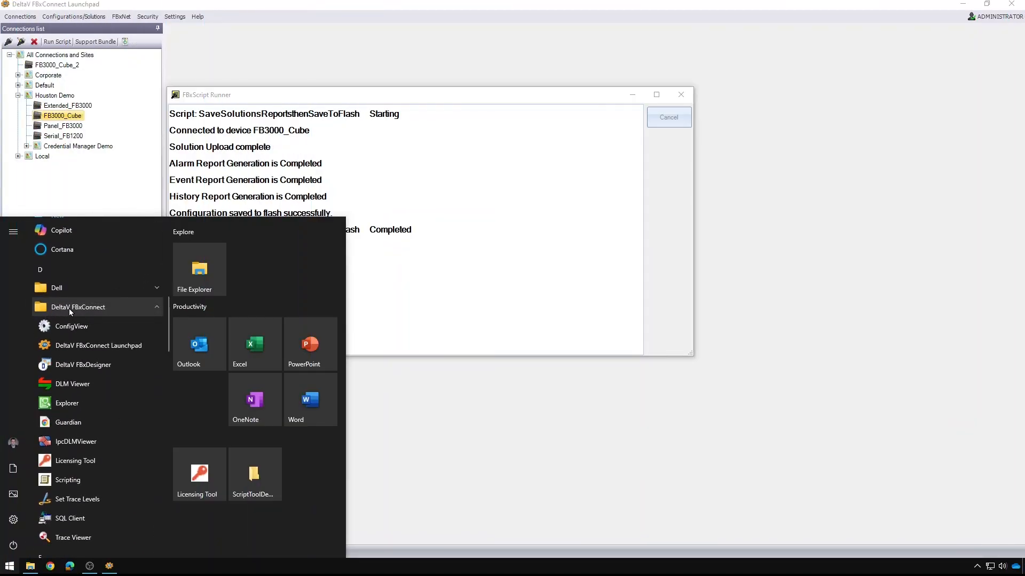
{"action": "scroll", "coordinate": [113, 306], "scroll_direction": "down", "scroll_amount": 2}
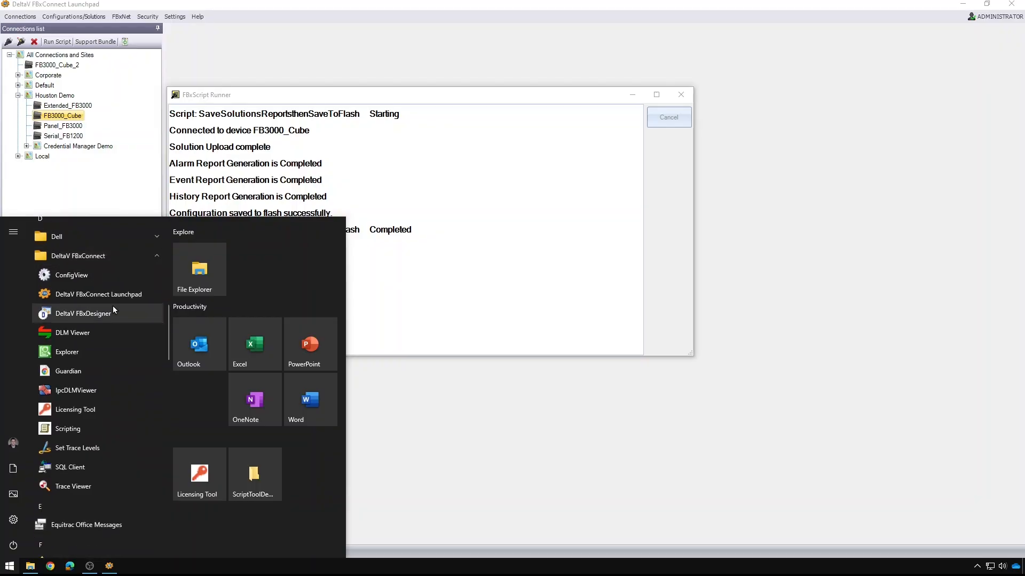
{"action": "left_click", "coordinate": [82, 429]}
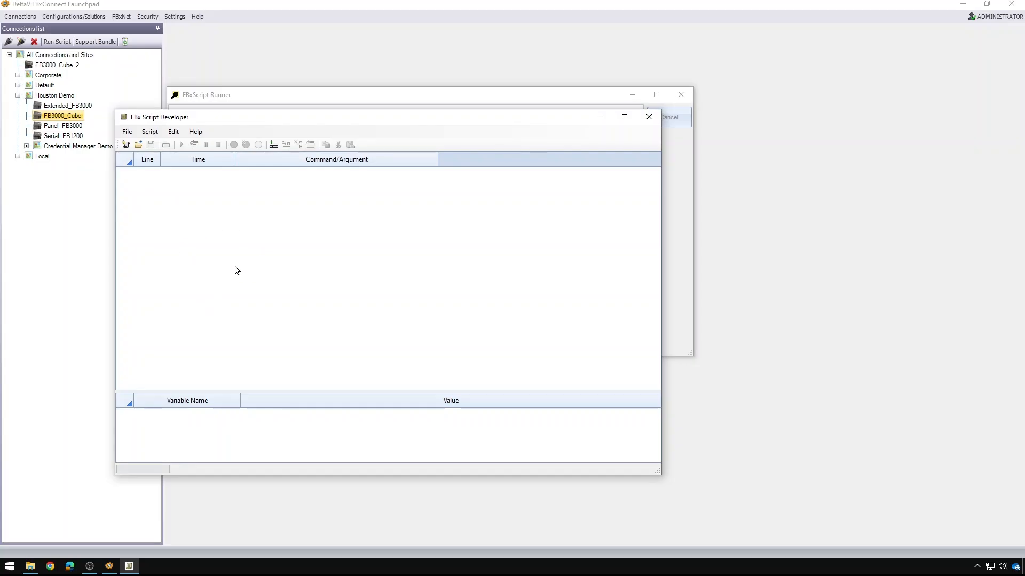
- Open SaveSolutionsReportsthenSaveToFlash.scr in the script developer
{"action": "left_click", "coordinate": [127, 131]}
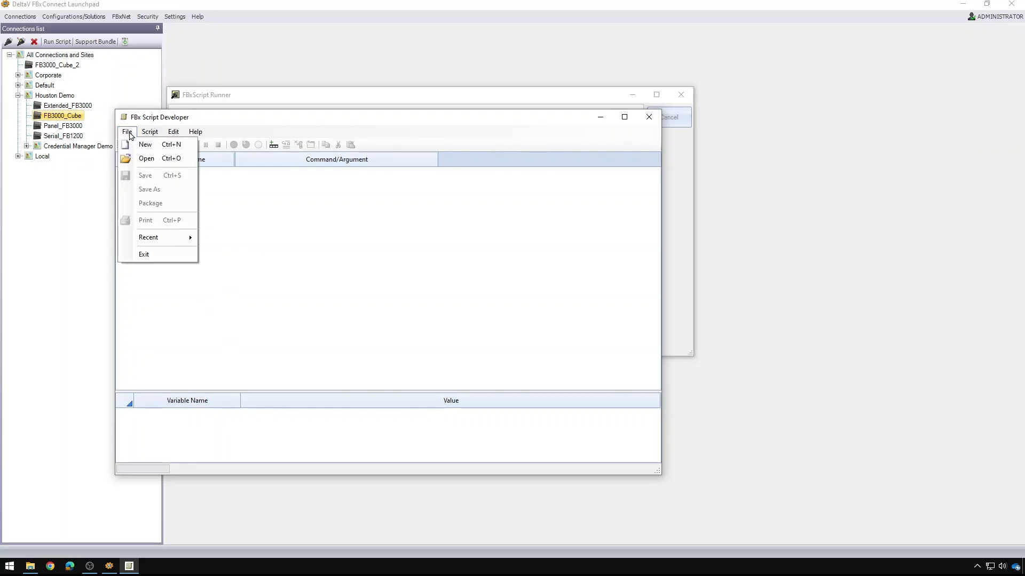
{"action": "left_click", "coordinate": [149, 159]}
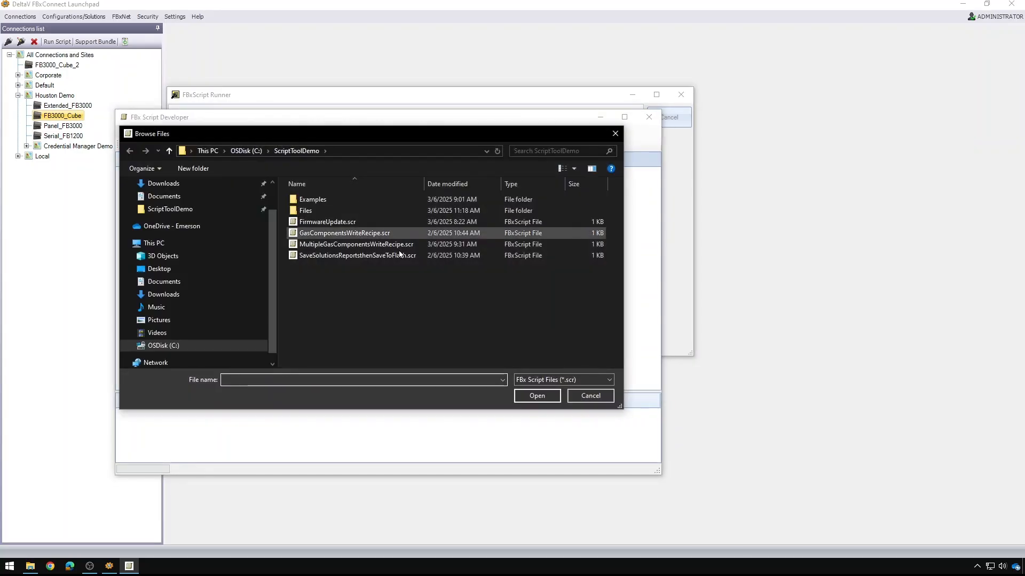
{"action": "left_click", "coordinate": [395, 257]}
{"action": "left_click", "coordinate": [392, 255]}
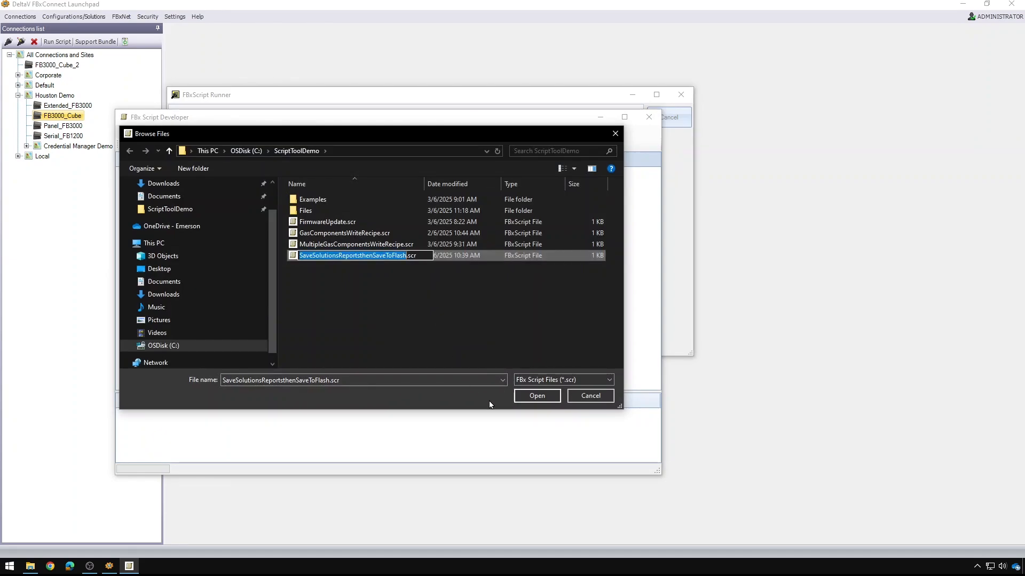
{"action": "left_click", "coordinate": [534, 396]}
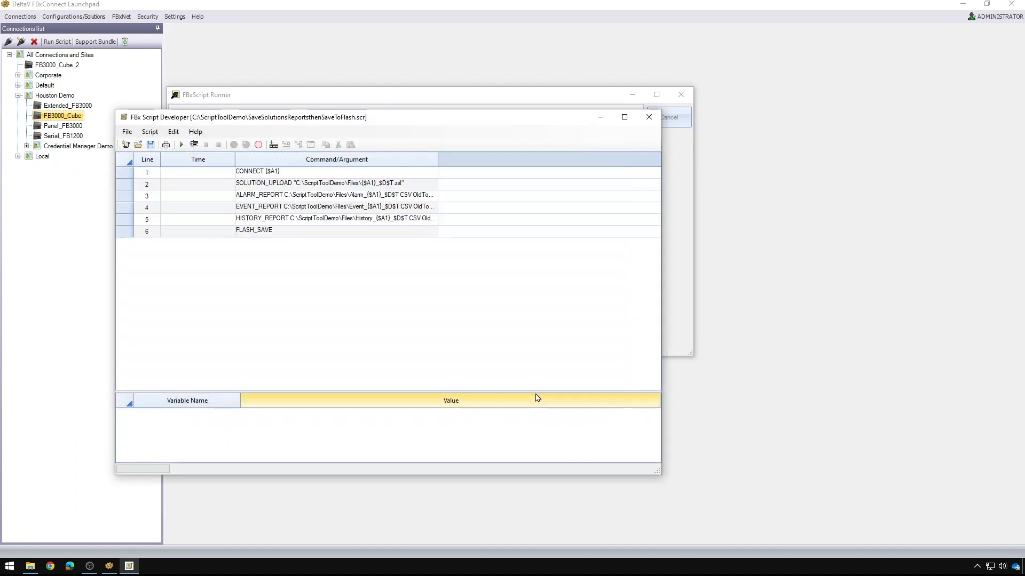
- Widen the Command/Argument column to reveal the full .zip and C:\ScriptToolDemo\Files report arguments
{"action": "left_click_drag", "start_coordinate": [438, 159], "coordinate": [584, 158]}
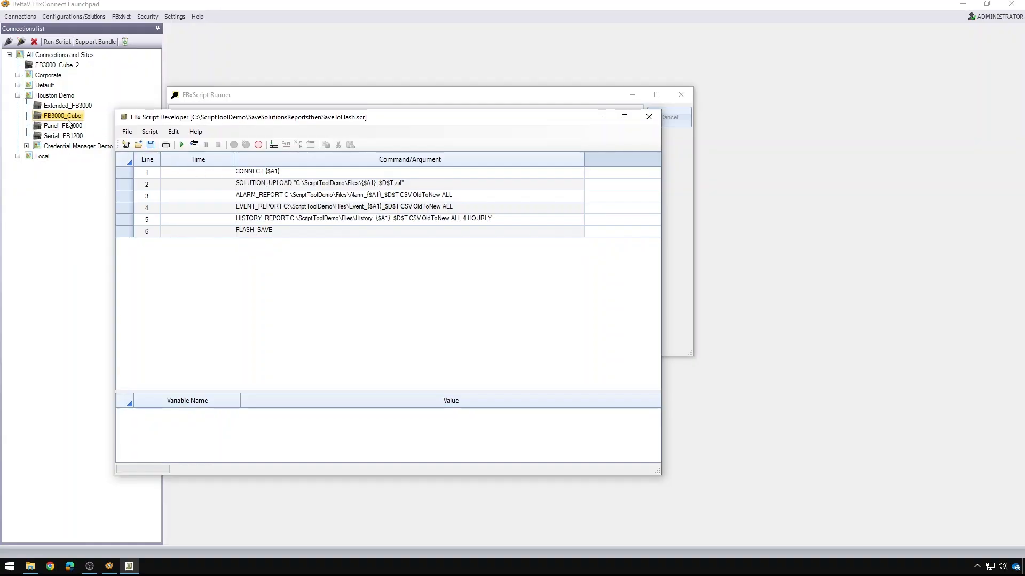
{"action": "mouse_move", "coordinate": [66, 120]}
- Snap File Explorer right of Script Developer and list the Files folder's generated .zsl and CSV reports
{"action": "left_click", "coordinate": [10, 567]}
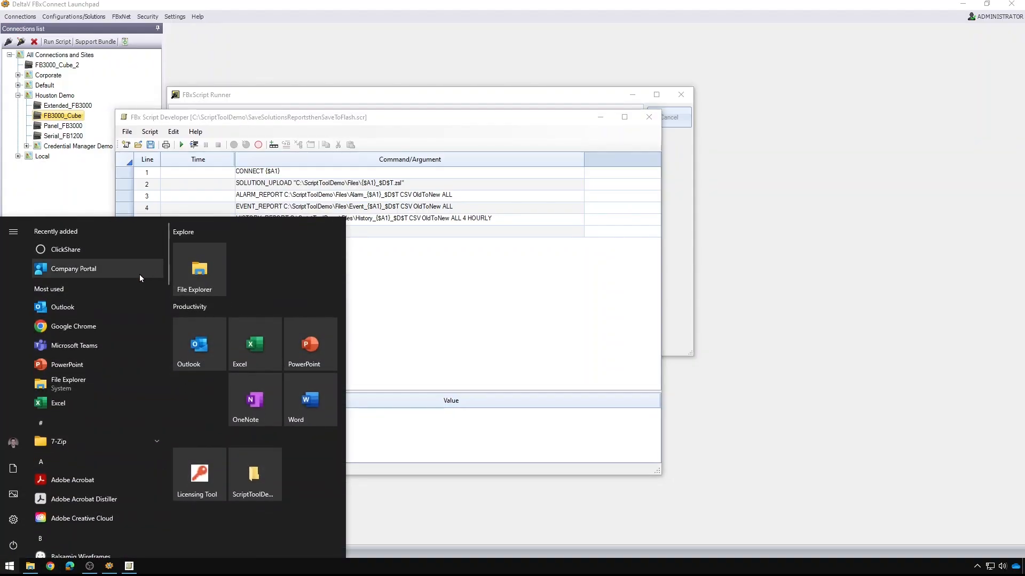
{"action": "left_click", "coordinate": [203, 275]}
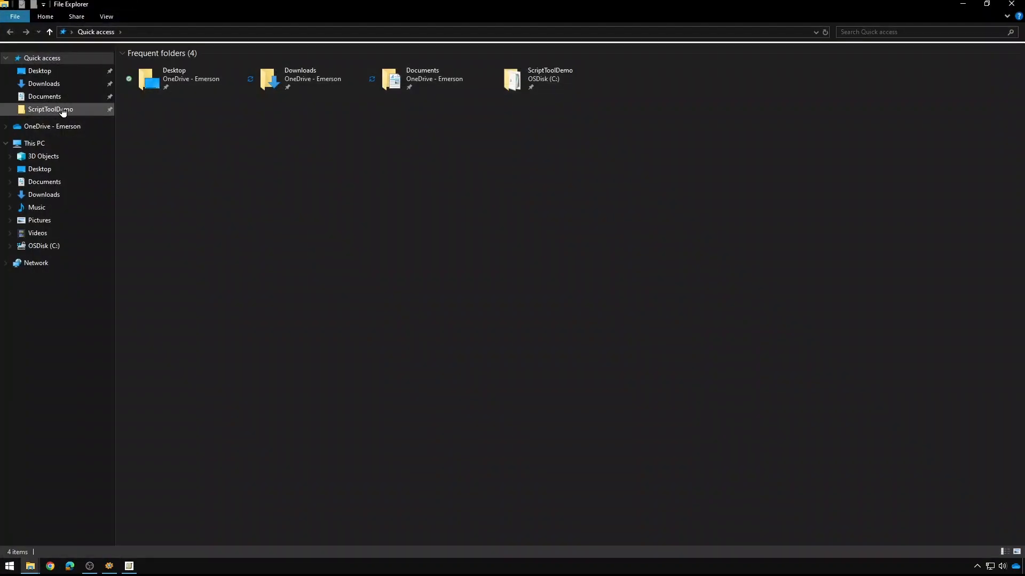
{"action": "left_click", "coordinate": [62, 110]}
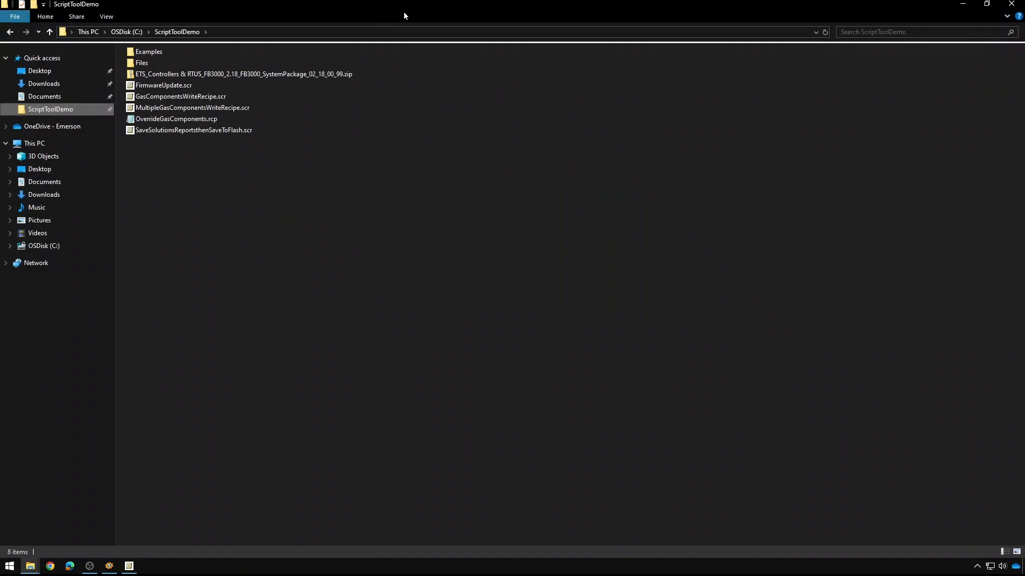
{"action": "left_click_drag", "start_coordinate": [585, 8], "coordinate": [1022, 310]}
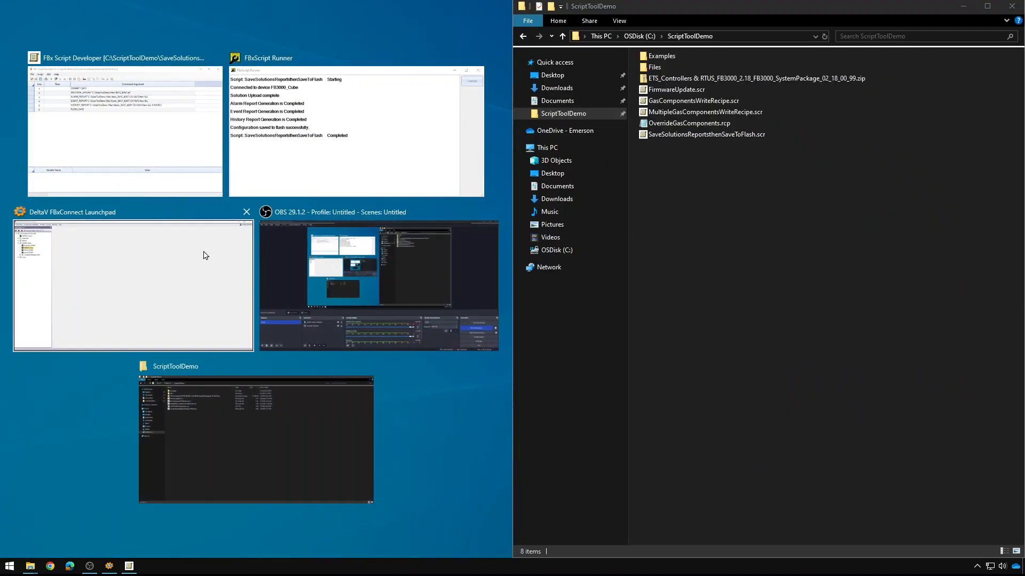
{"action": "left_click", "coordinate": [176, 137]}
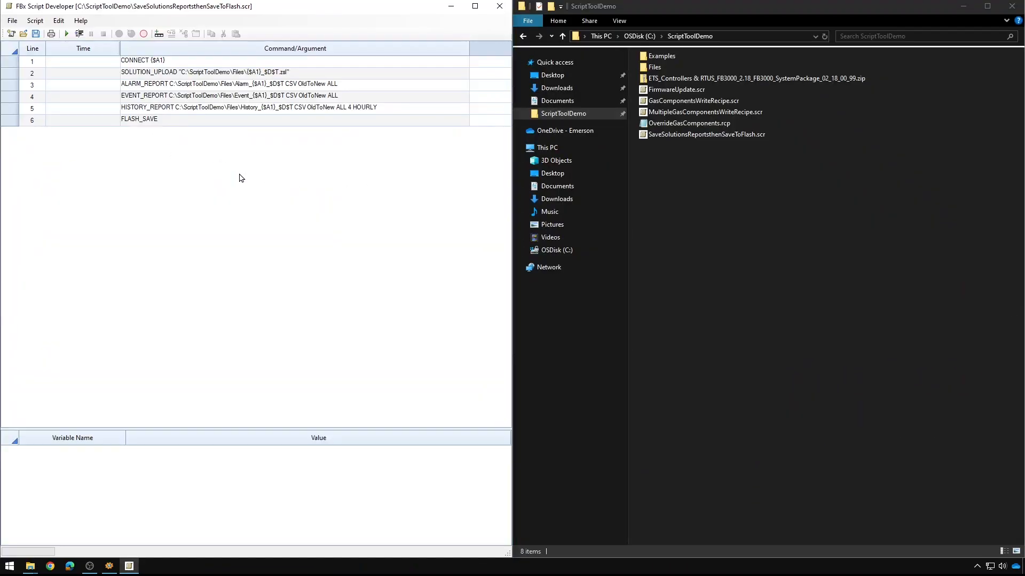
{"action": "double_click", "coordinate": [707, 71]}
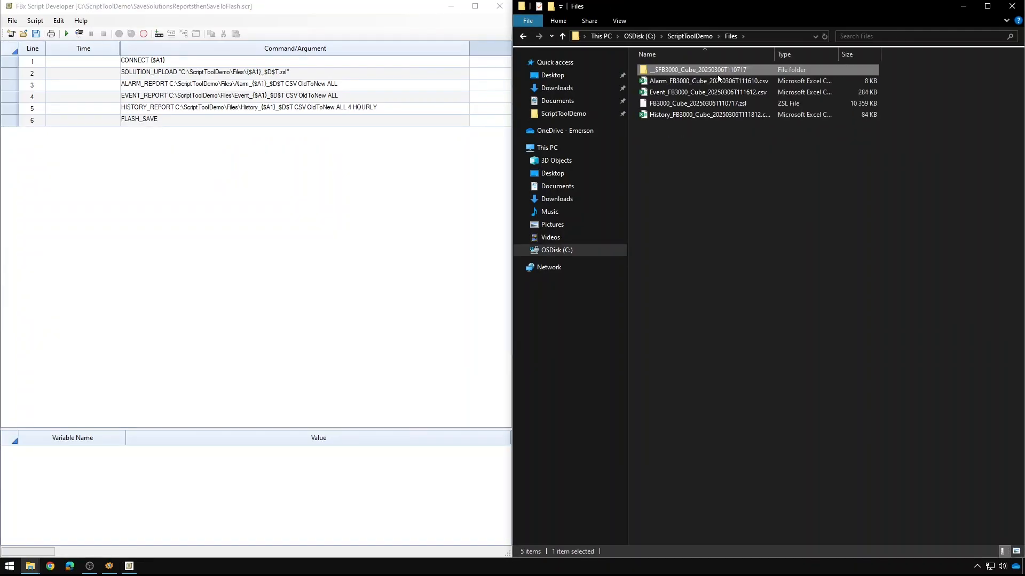
{"action": "left_click_drag", "start_coordinate": [774, 54], "coordinate": [859, 54]}
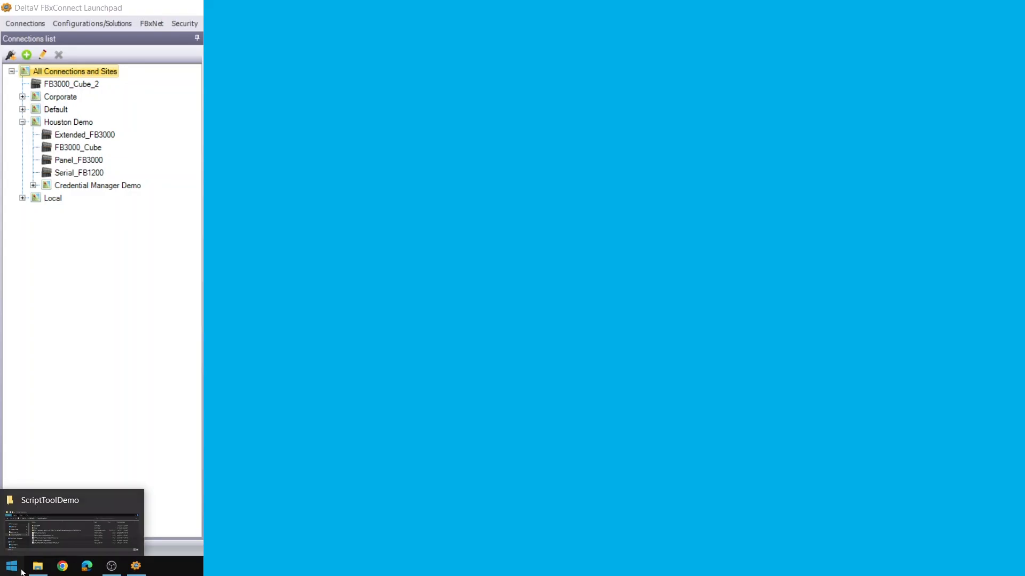
- Open FirmwareUpdate.scr from the ScriptToolDemo folder in the script developer
{"action": "left_click", "coordinate": [16, 568]}
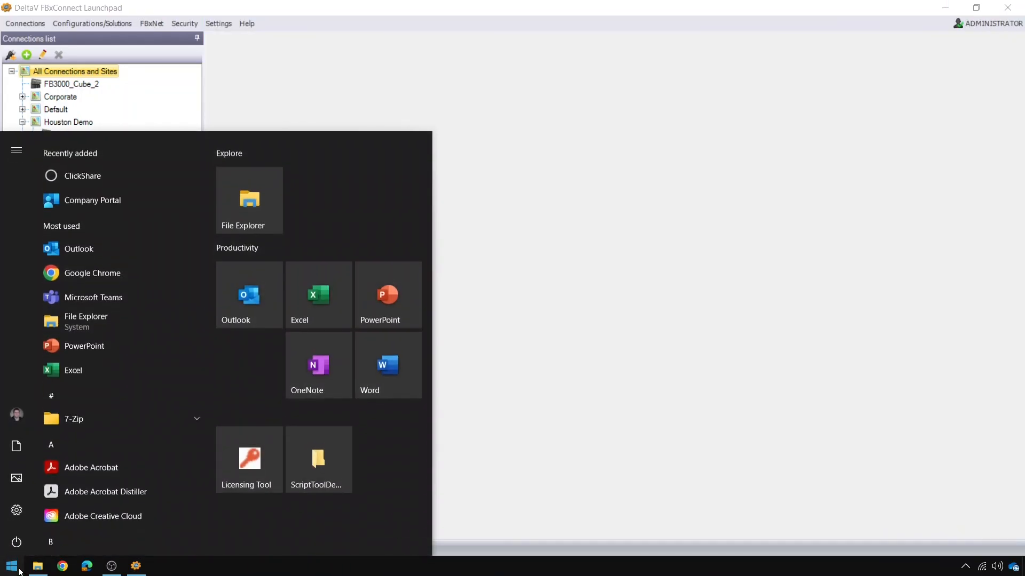
{"action": "left_click", "coordinate": [319, 451]}
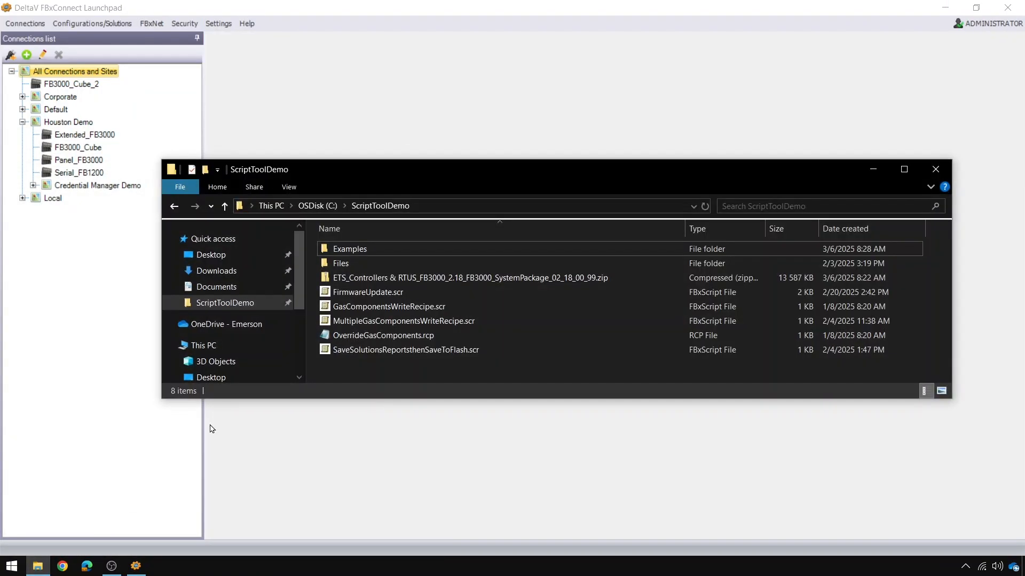
{"action": "double_click", "coordinate": [392, 297]}
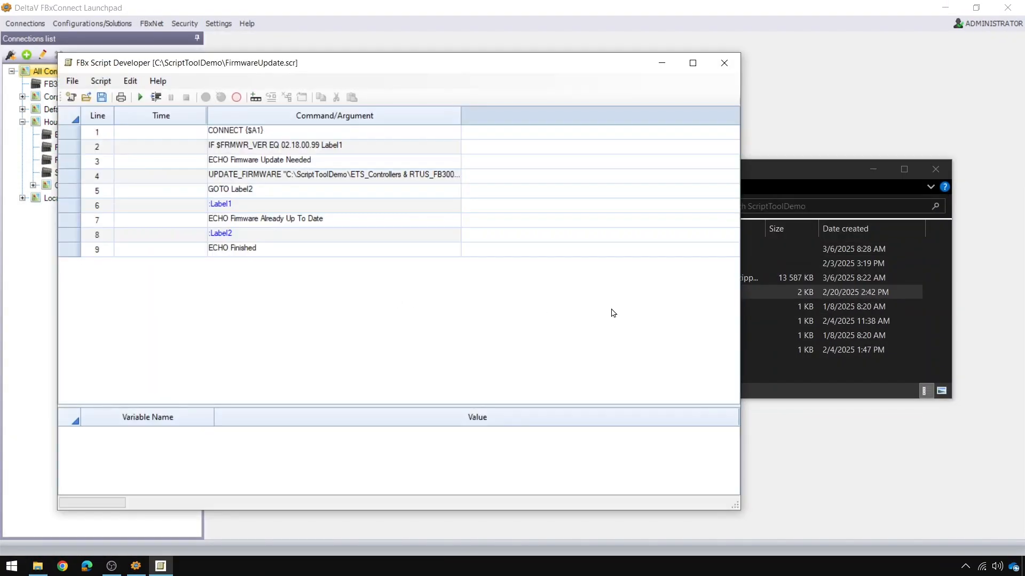
- Minimize Explorer, shift Script Developer right, and widen the command column to show firmware paths
{"action": "left_click", "coordinate": [873, 171]}
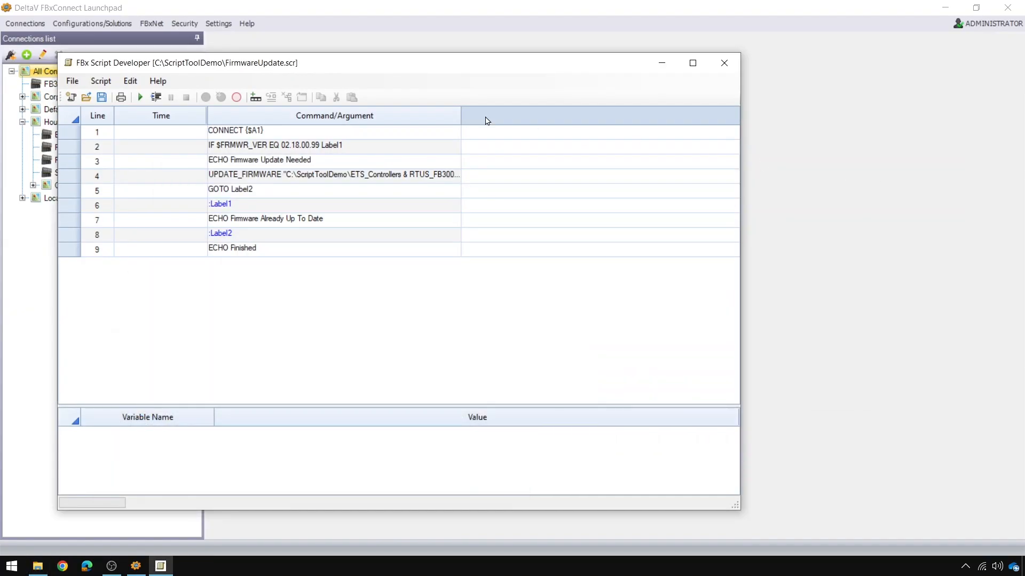
{"action": "left_click_drag", "start_coordinate": [396, 64], "coordinate": [520, 60]}
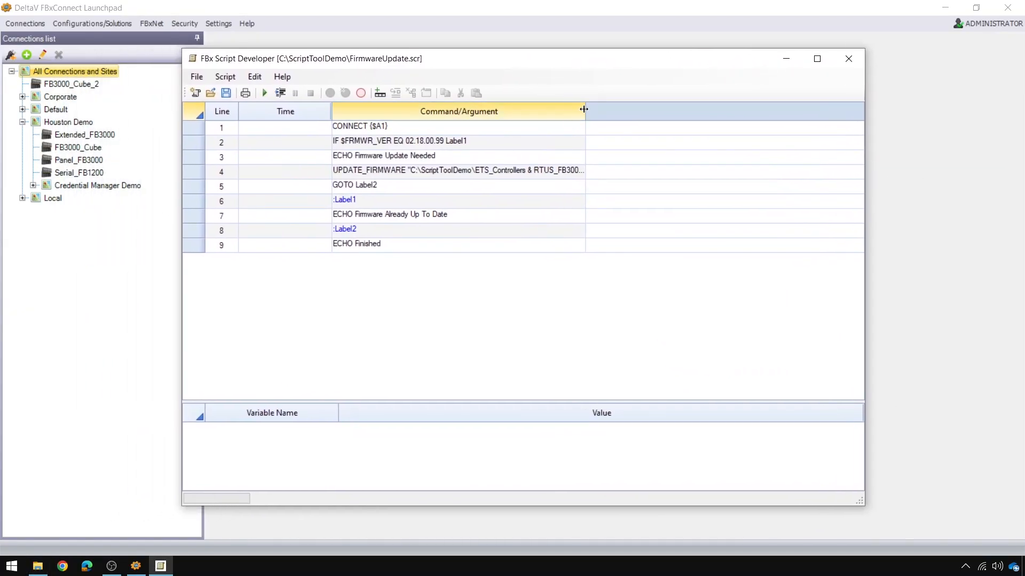
{"action": "left_click_drag", "start_coordinate": [585, 108], "coordinate": [706, 104]}
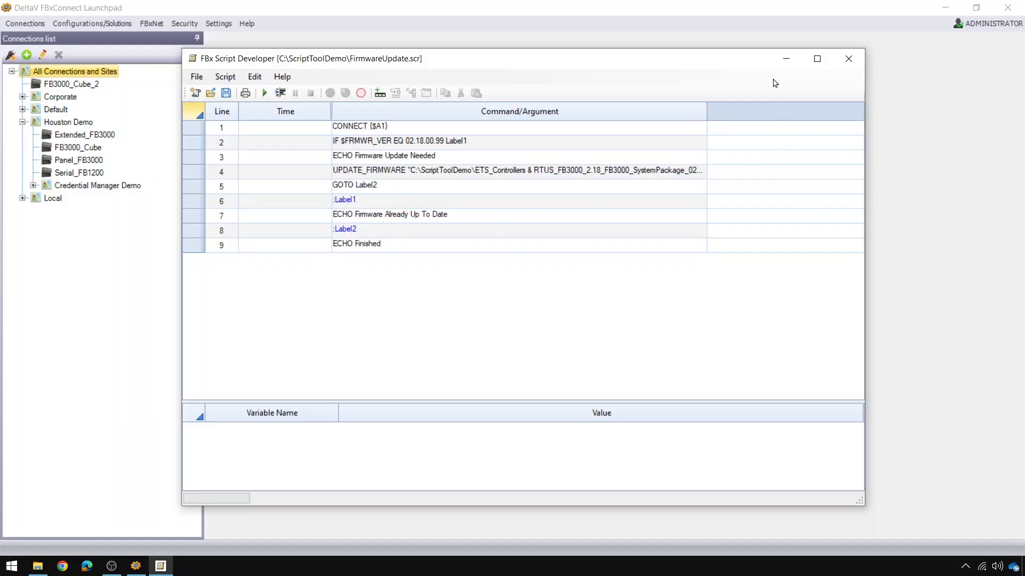
- Minimize Script Developer and start FirmwareUpdate.scr on the Panel_FB3000 device
{"action": "left_click", "coordinate": [785, 59]}
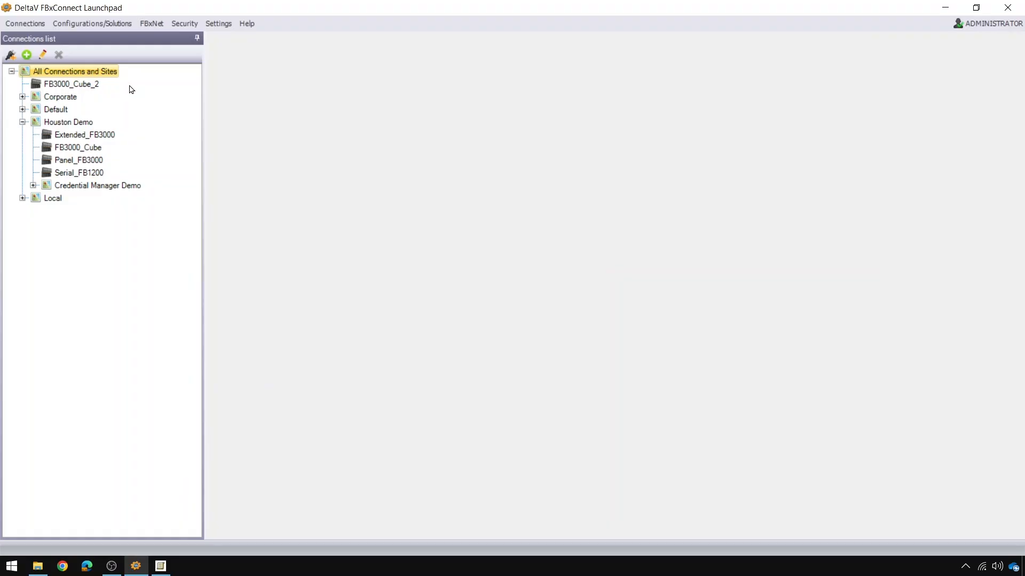
{"action": "left_click", "coordinate": [102, 163]}
{"action": "right_click", "coordinate": [102, 165]}
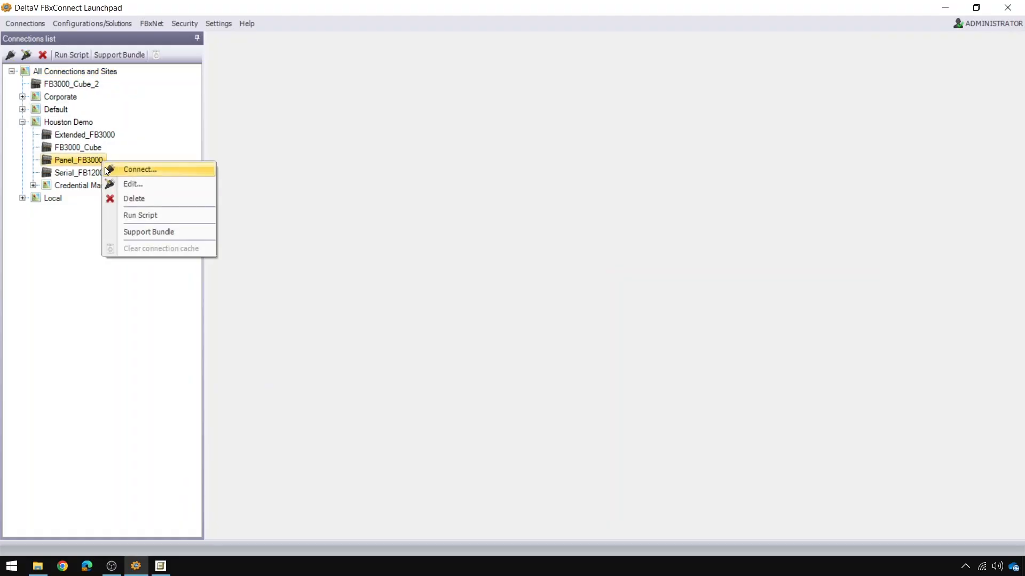
{"action": "left_click", "coordinate": [164, 218]}
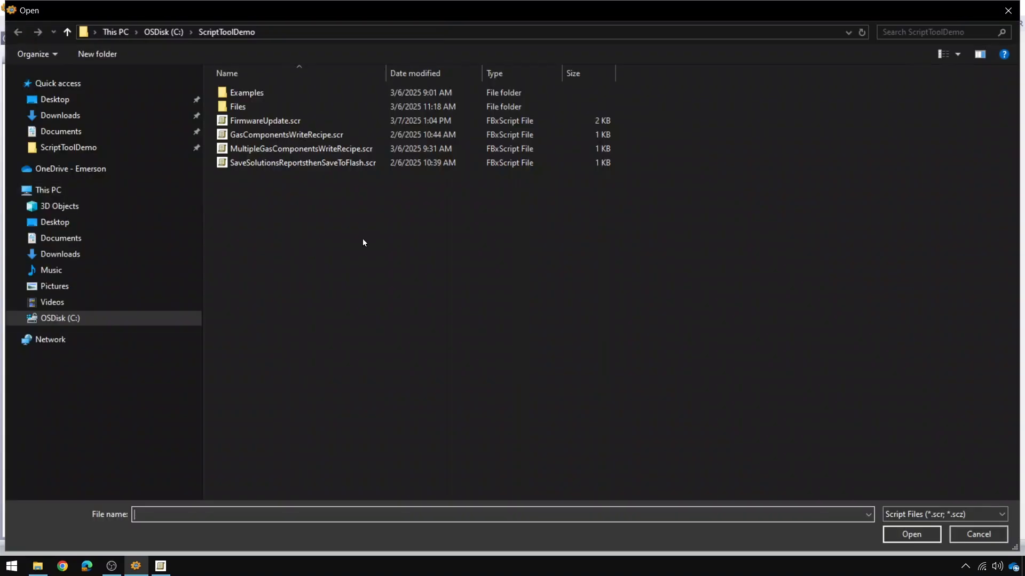
{"action": "double_click", "coordinate": [287, 123]}
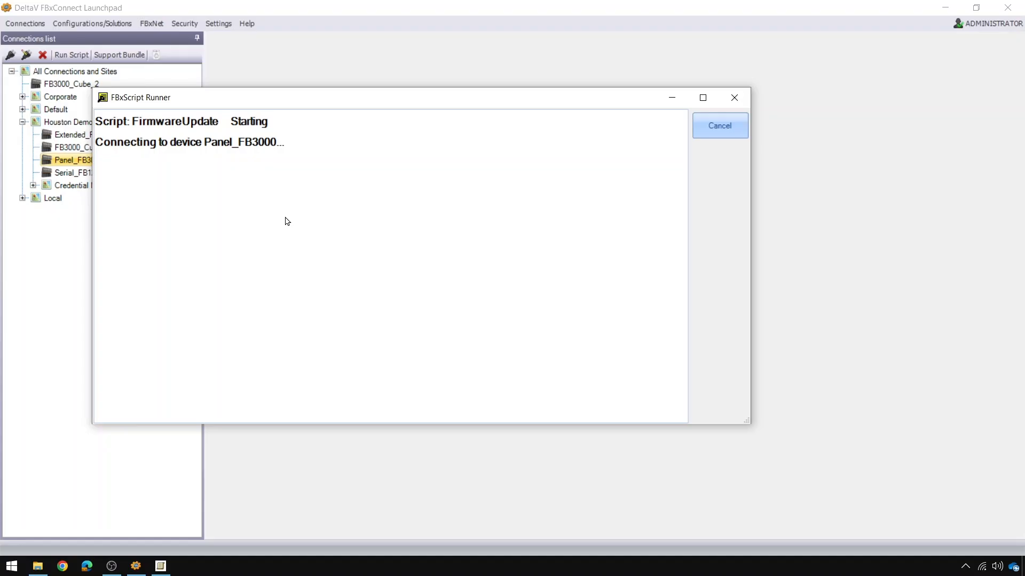
- Sign on to Panel_FB3000 with the admin account and move the finished runner aside
{"action": "type", "text": "admin"}
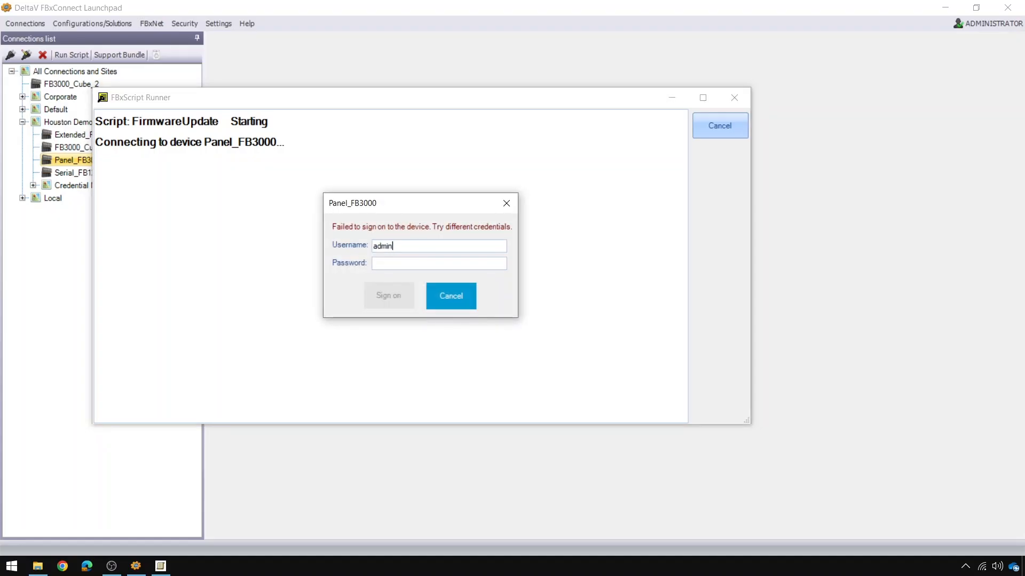
{"action": "type", "text": "•••••"}
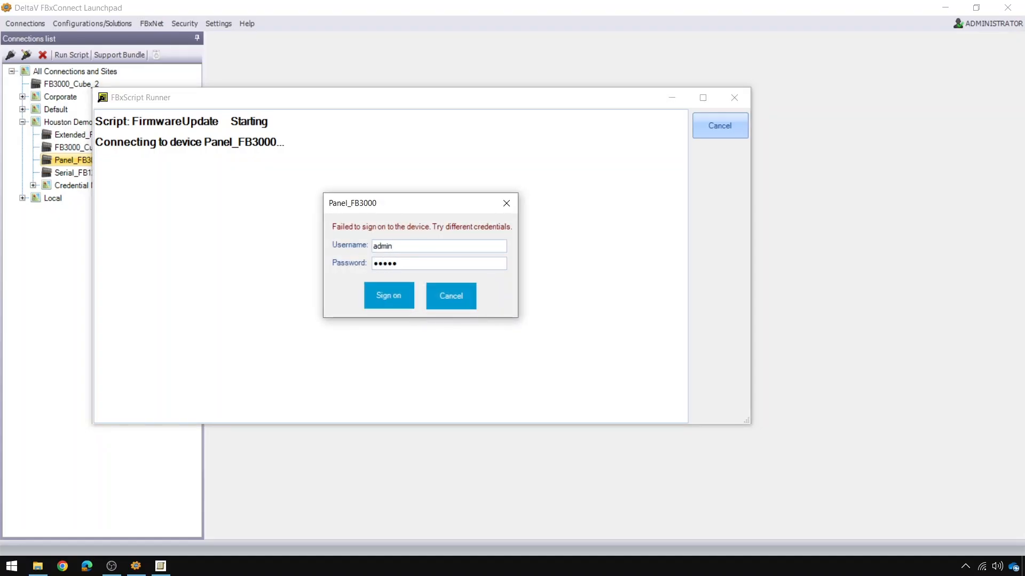
{"action": "key", "text": "Return"}
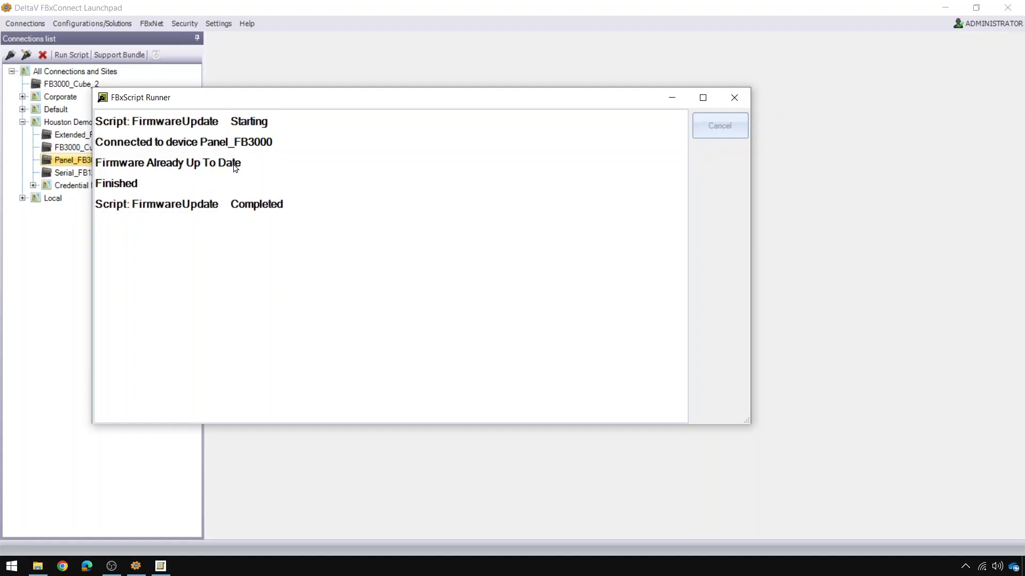
{"action": "left_click_drag", "start_coordinate": [351, 123], "coordinate": [399, 128]}
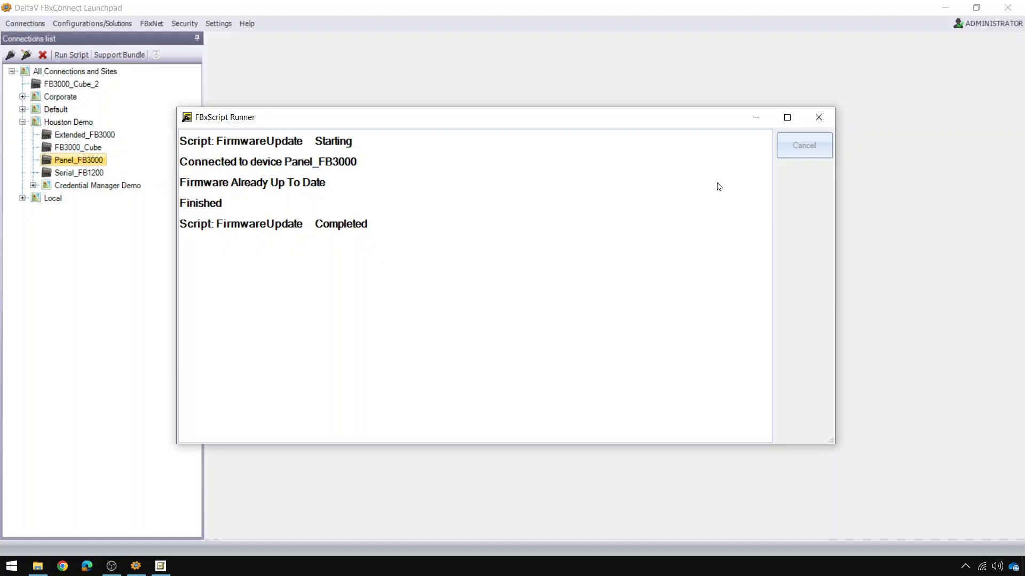
- Close the finished runner, start FirmwareUpdate.scr on FB3000_Cube, and enter the engineer account credentials
{"action": "left_click", "coordinate": [818, 126]}
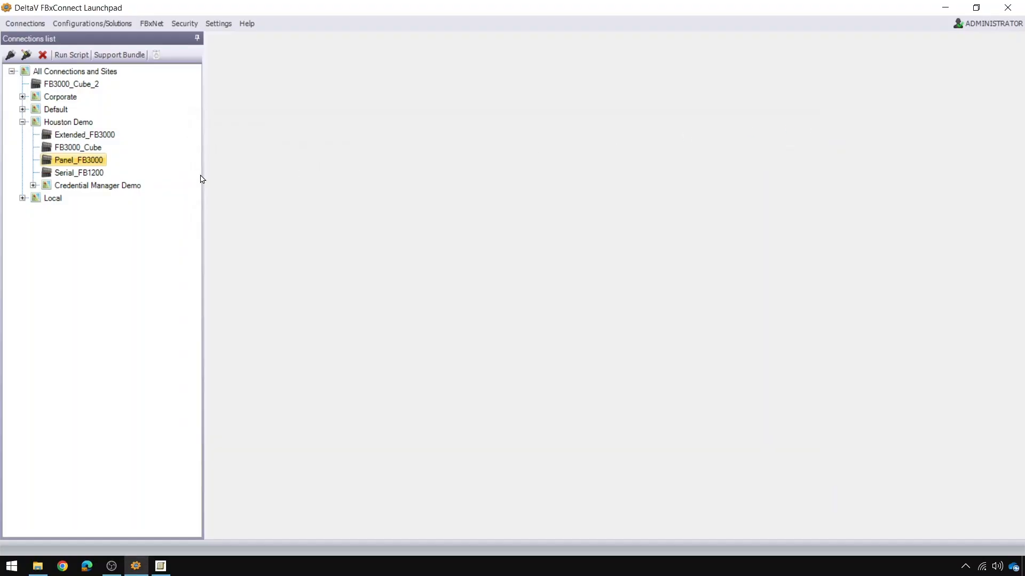
{"action": "right_click", "coordinate": [103, 152]}
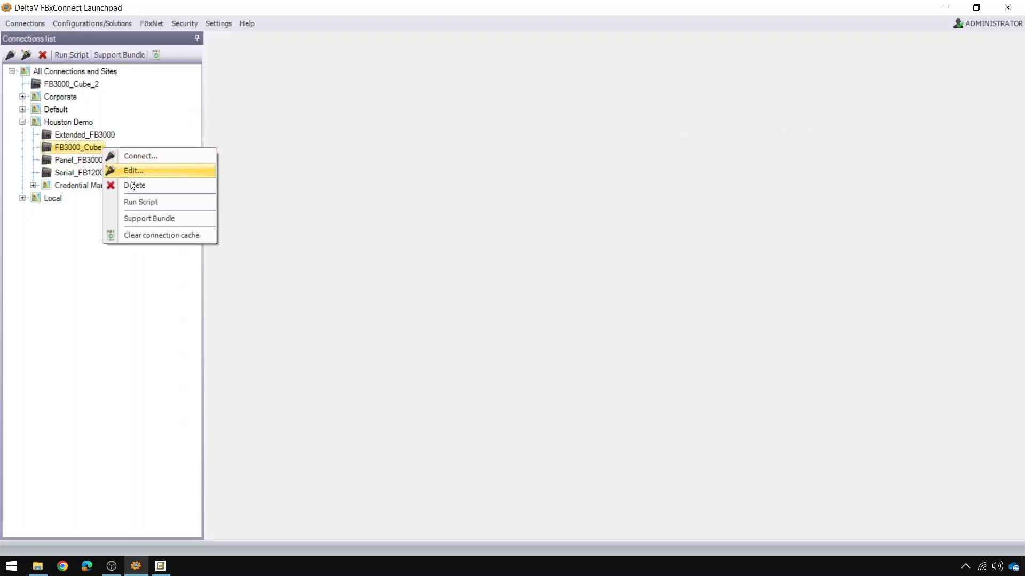
{"action": "left_click", "coordinate": [174, 207]}
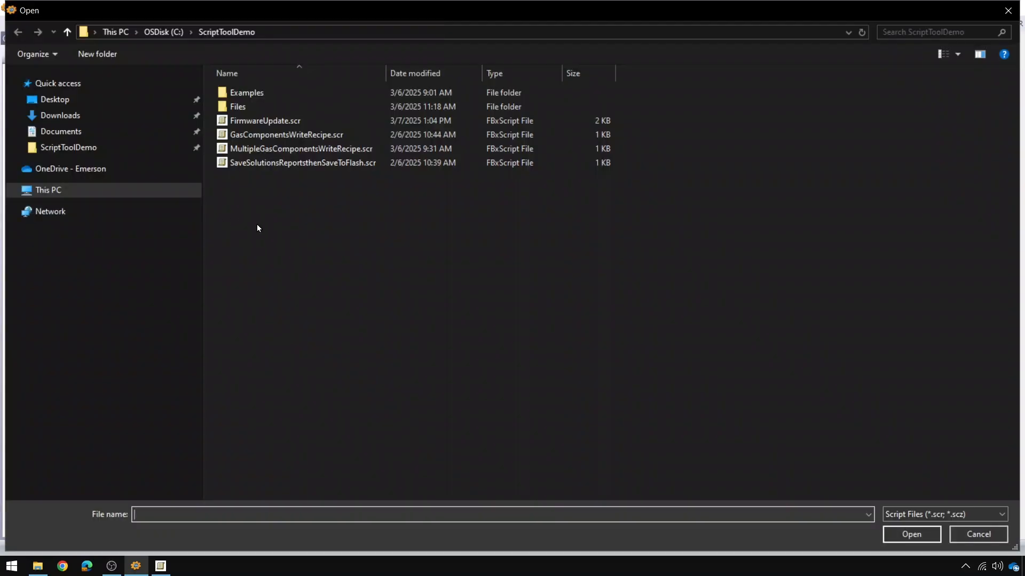
{"action": "double_click", "coordinate": [309, 128]}
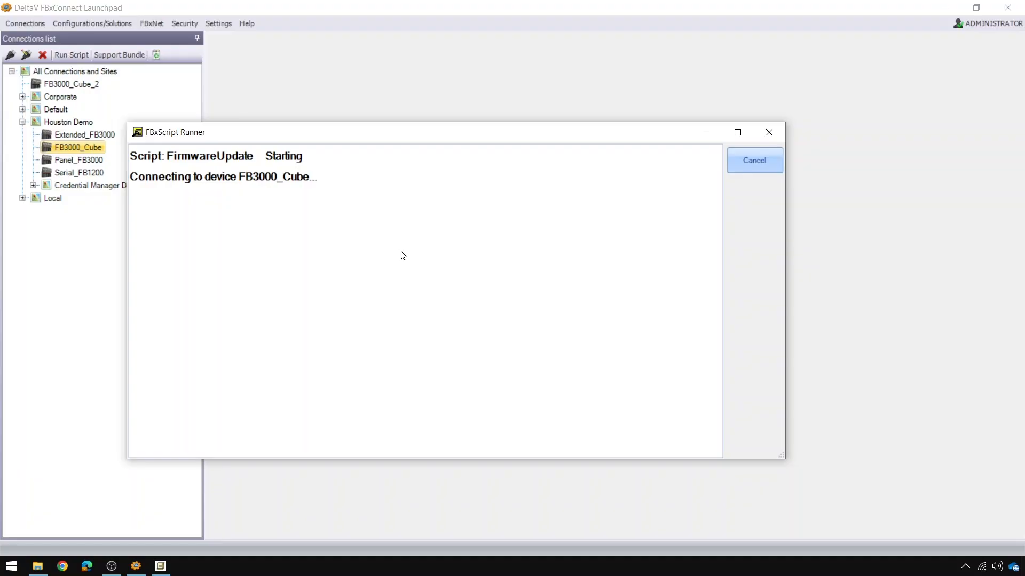
{"action": "type", "text": "Engi"}
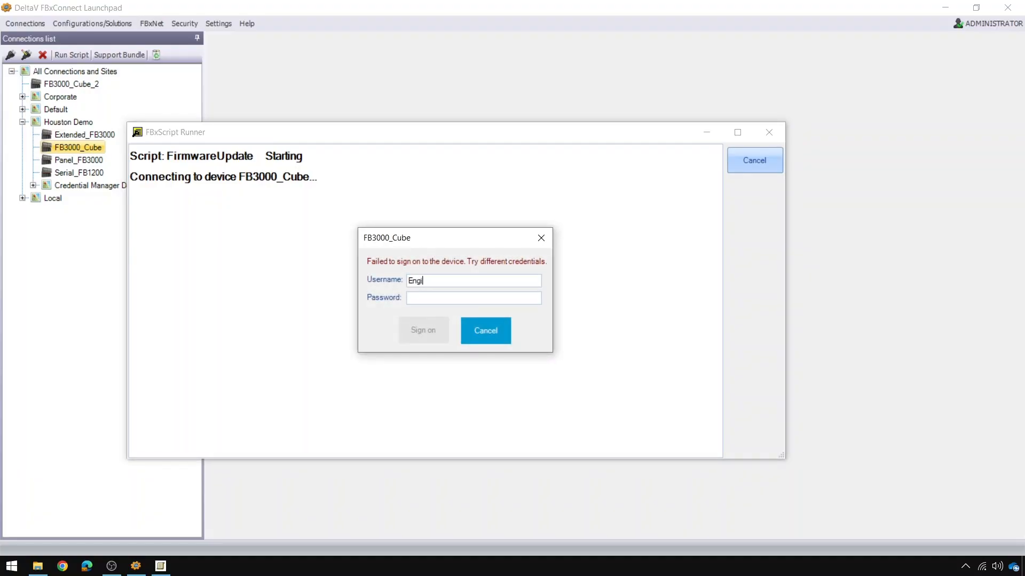
{"action": "type", "text": "nee********"}
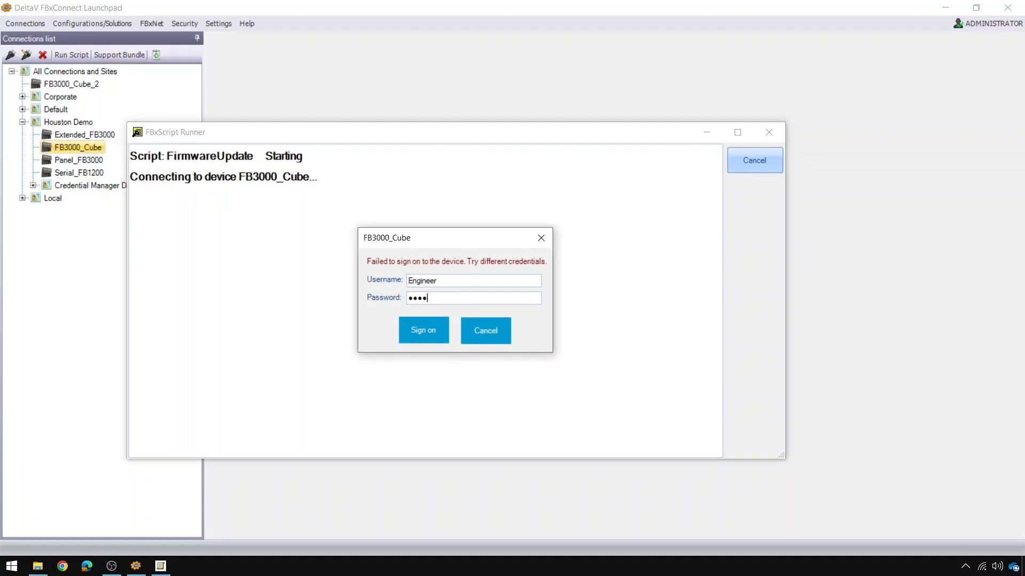
- Submit the FB3000_Cube sign-on so the firmware update finishes and the device tab opens
{"action": "key", "text": "Return"}
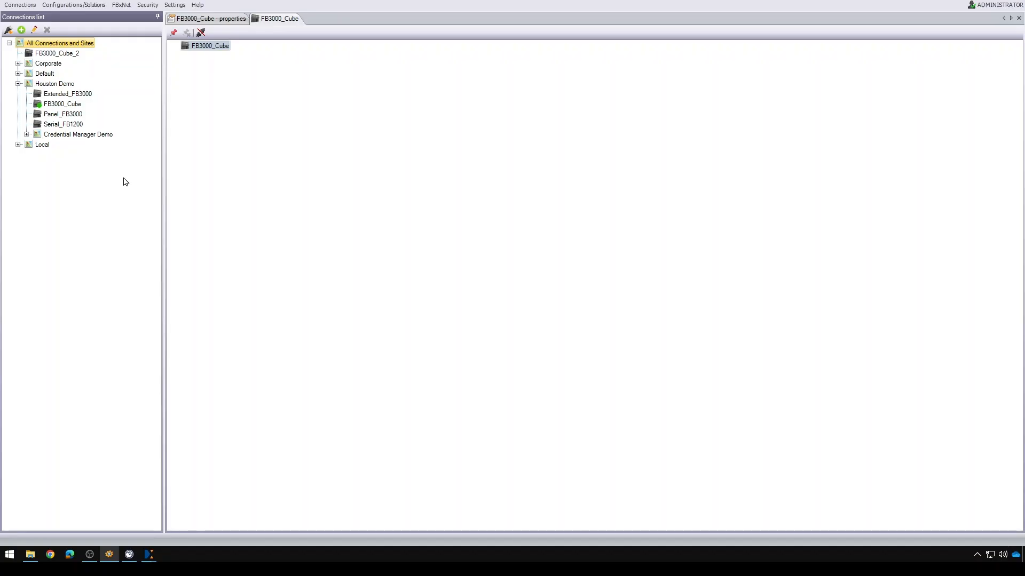
- View OverrideGasComponents.rcp in Notepad (C1_OVRD 94.6), then select GasComponentsWriteRecipe.scr in ScriptToolDemo
{"action": "left_click", "coordinate": [31, 556]}
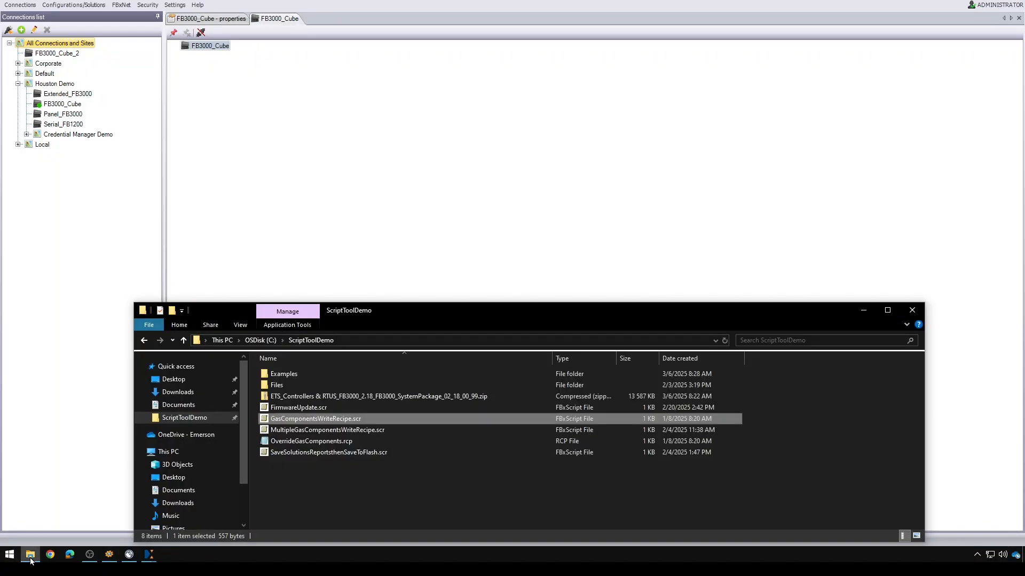
{"action": "double_click", "coordinate": [363, 441]}
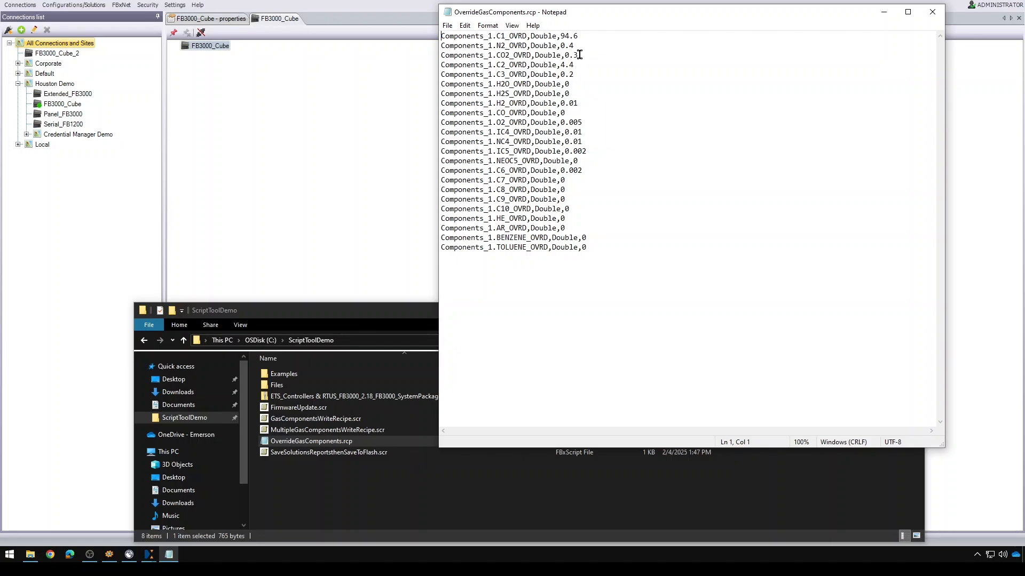
{"action": "left_click", "coordinate": [373, 418]}
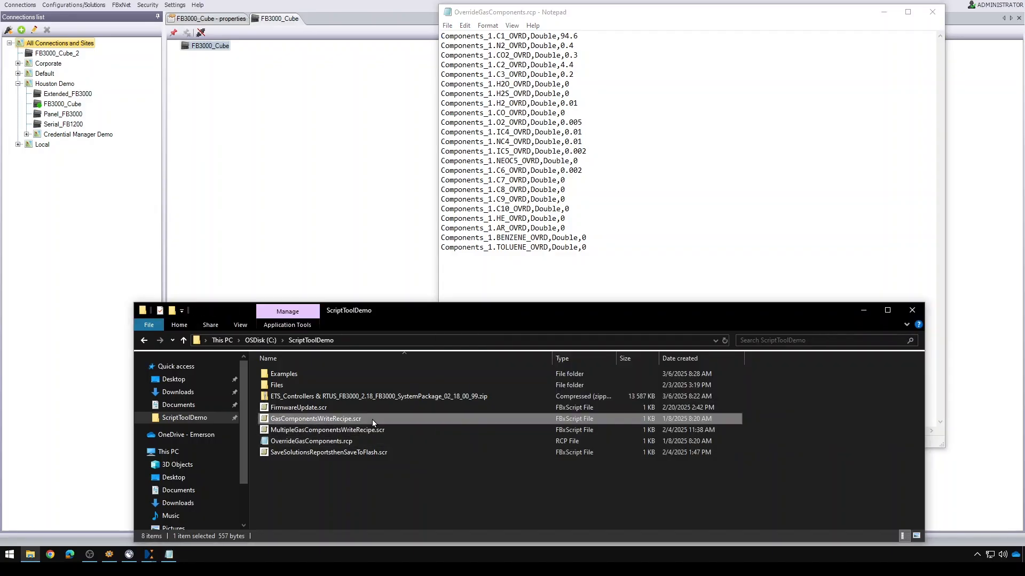
- Load GasComponentsWriteRecipe.scr (CONNECT, RECIPE WRITE, APPLY_COMP) into Script Developer and reposition its window
{"action": "double_click", "coordinate": [372, 419]}
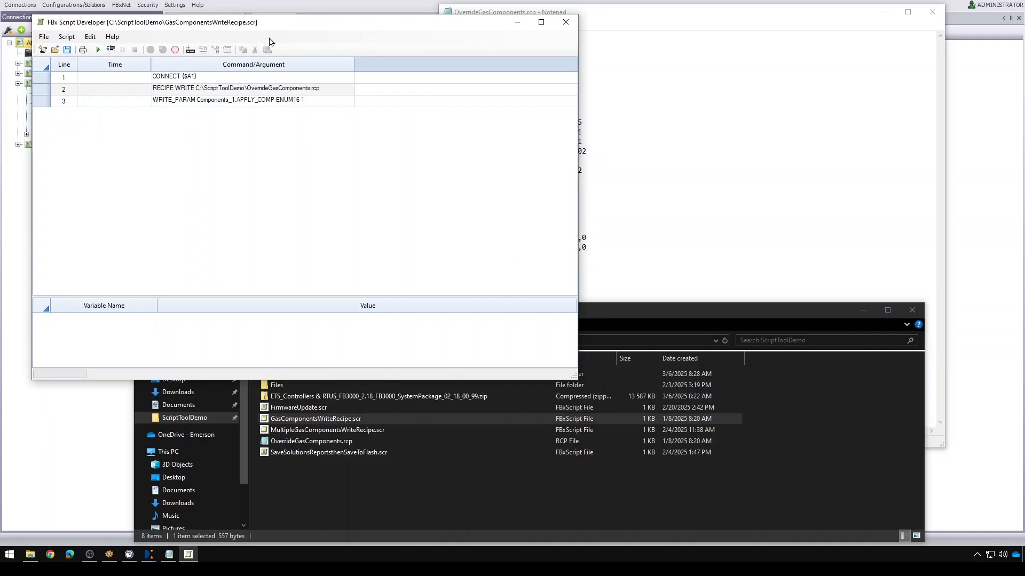
{"action": "left_click_drag", "start_coordinate": [281, 28], "coordinate": [334, 95]}
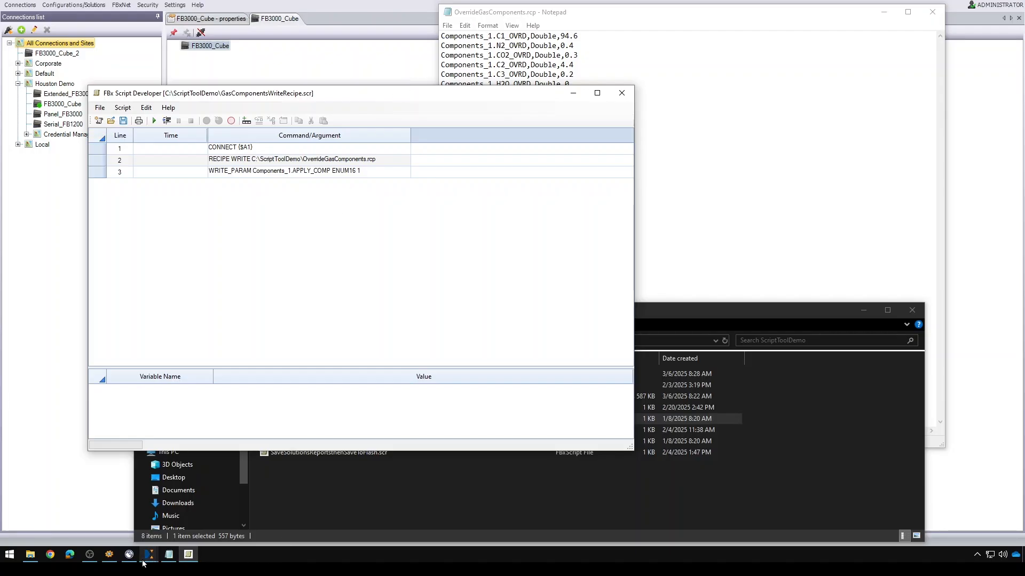
- Place the Components_1 table (Methane 100) on the right and snap the Launchpad to the left
{"action": "mouse_move", "coordinate": [152, 557]}
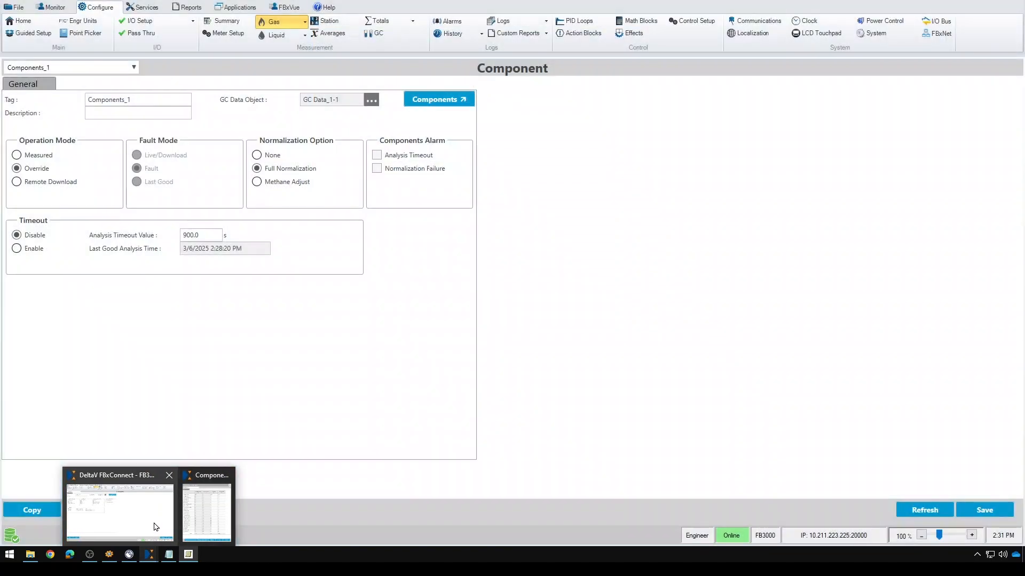
{"action": "left_click", "coordinate": [154, 527]}
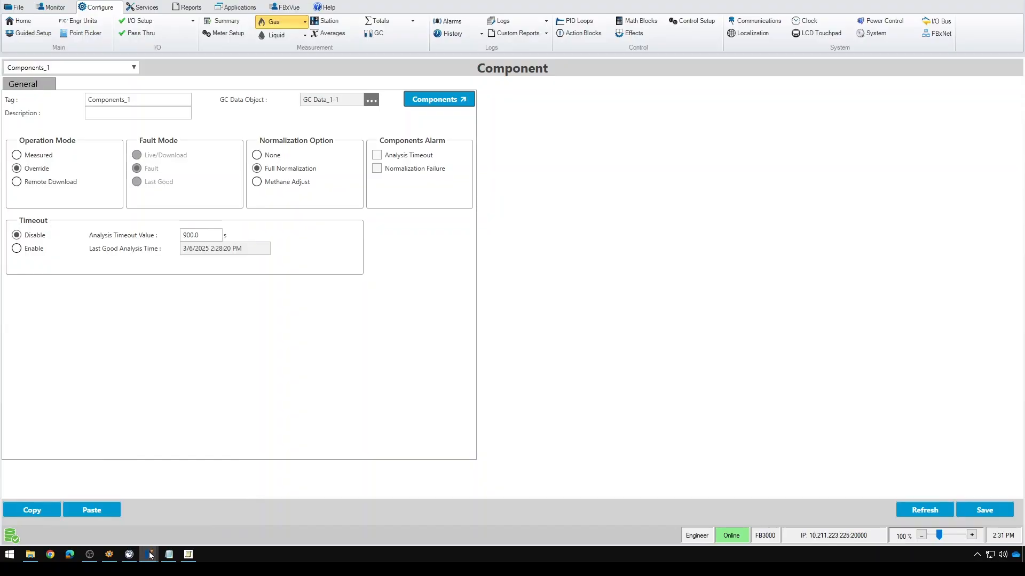
{"action": "mouse_move", "coordinate": [149, 555]}
{"action": "left_click", "coordinate": [225, 527]}
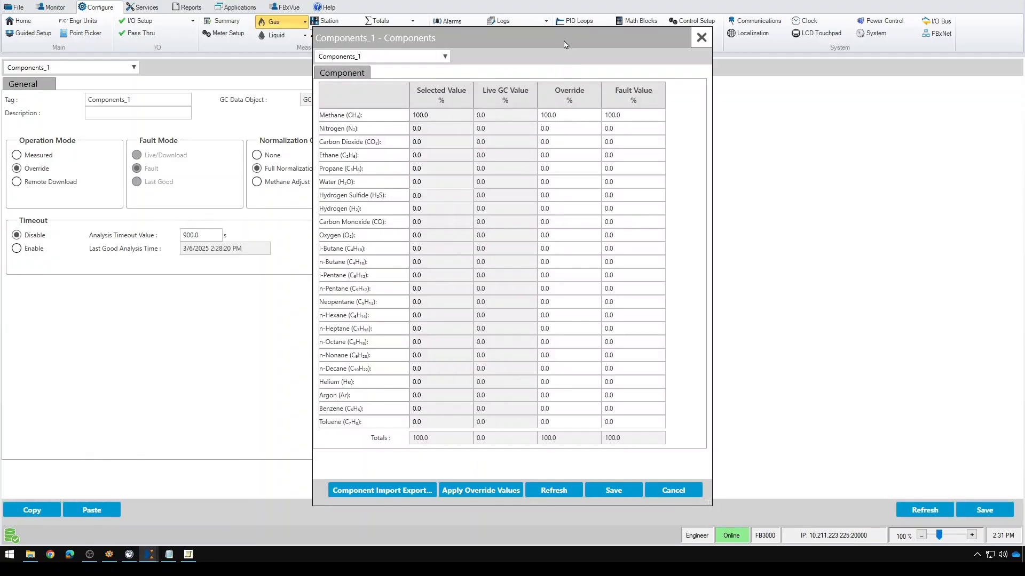
{"action": "left_click_drag", "start_coordinate": [564, 45], "coordinate": [1023, 117]}
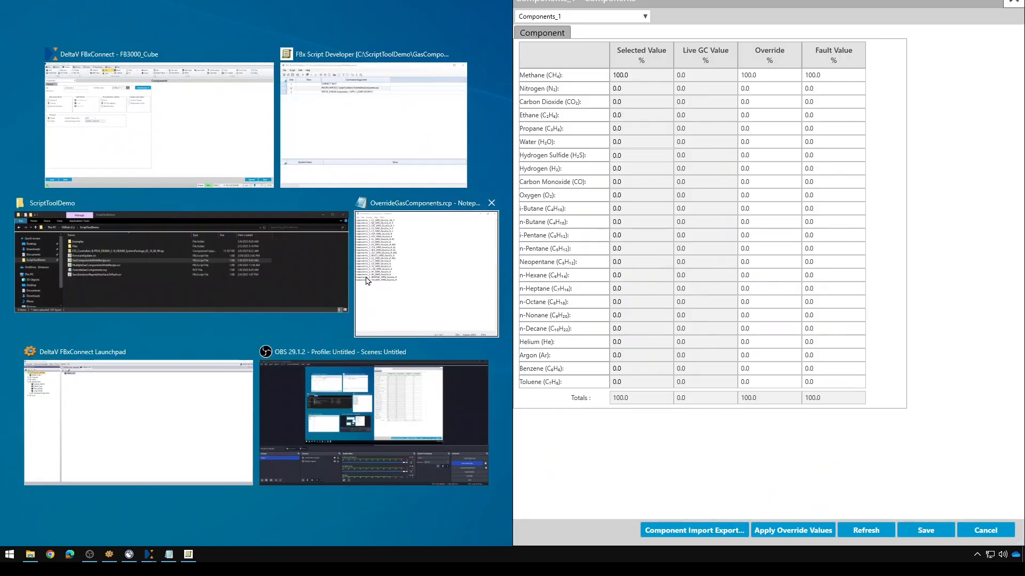
{"action": "left_click", "coordinate": [161, 438]}
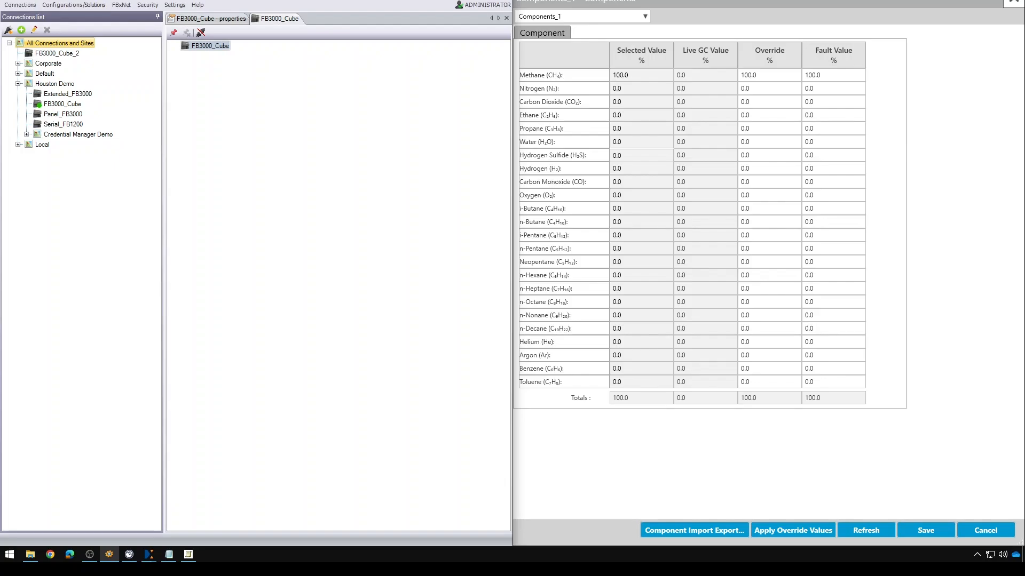
- Run GasComponentsWriteRecipe.scr on FB3000_Cube with device sign-on, setting Methane override to 94.6
{"action": "right_click", "coordinate": [76, 107]}
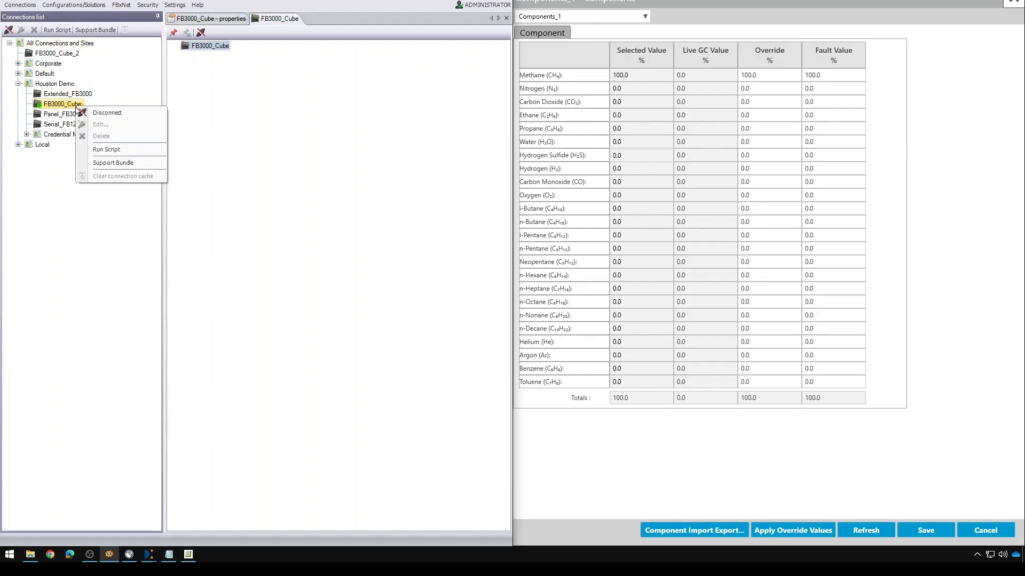
{"action": "left_click", "coordinate": [144, 151]}
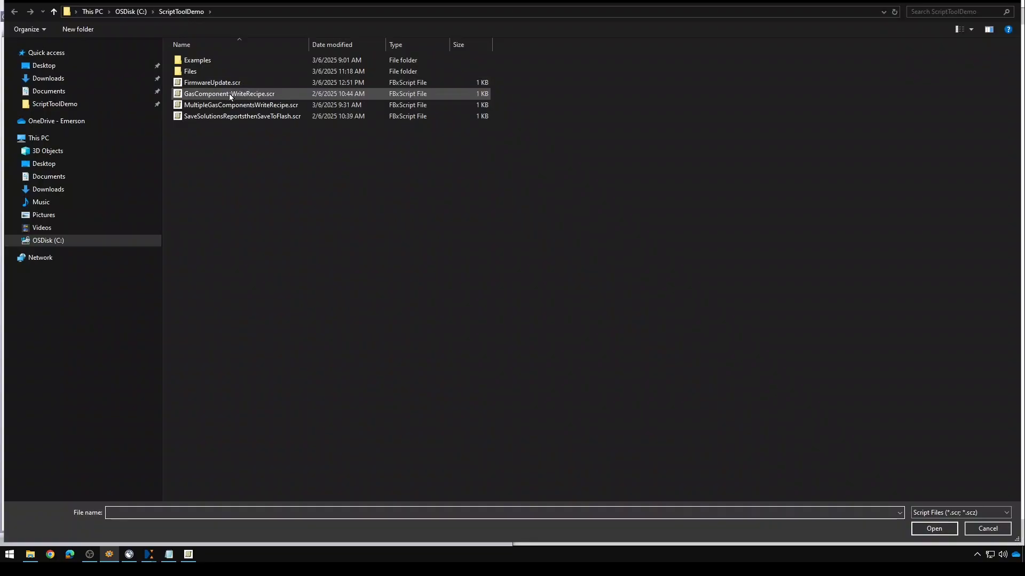
{"action": "double_click", "coordinate": [274, 94]}
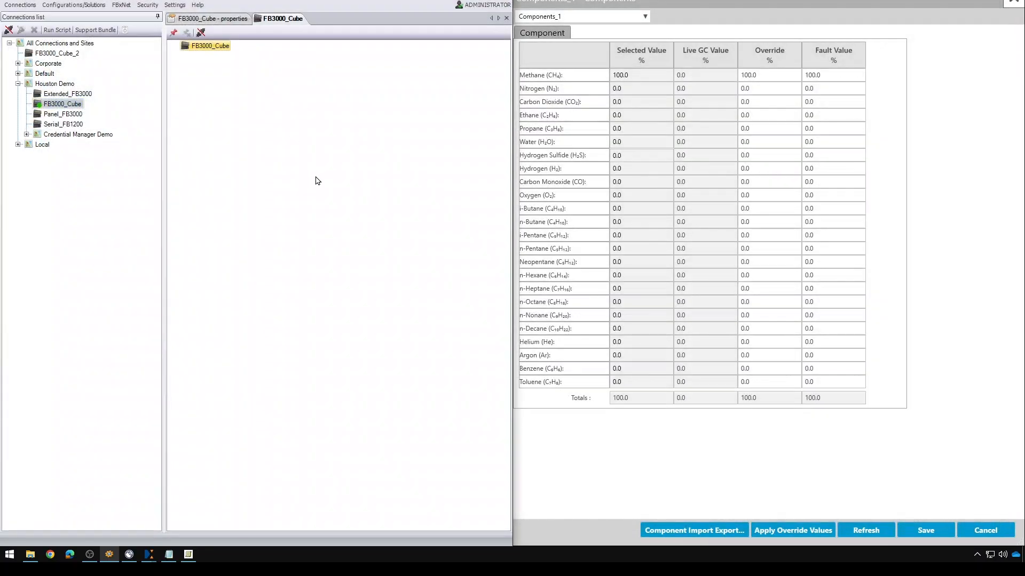
{"action": "left_click_drag", "start_coordinate": [425, 38], "coordinate": [396, 54]}
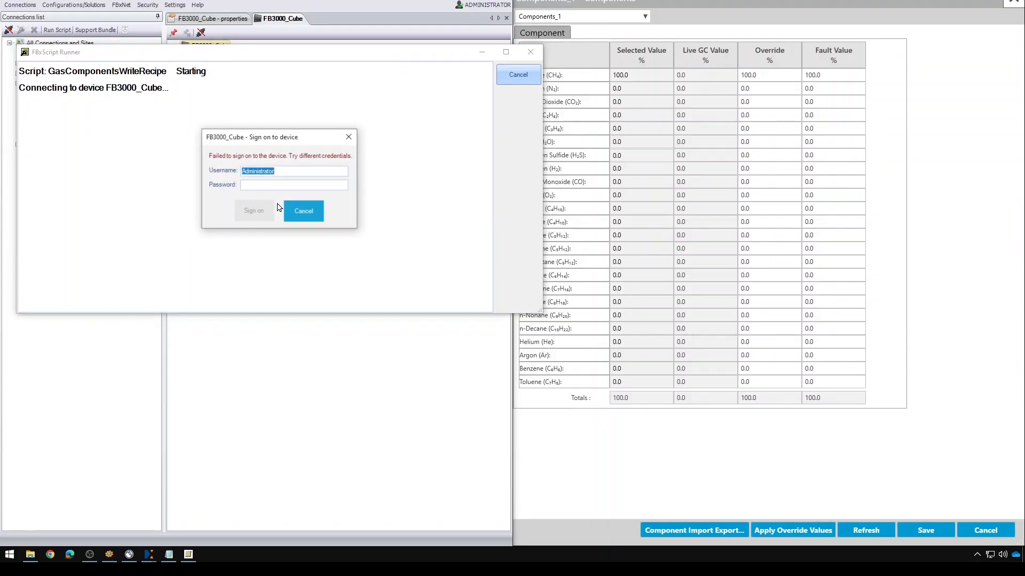
{"action": "key", "text": "BackSpace"}
{"action": "type", "text": "Engineer"}
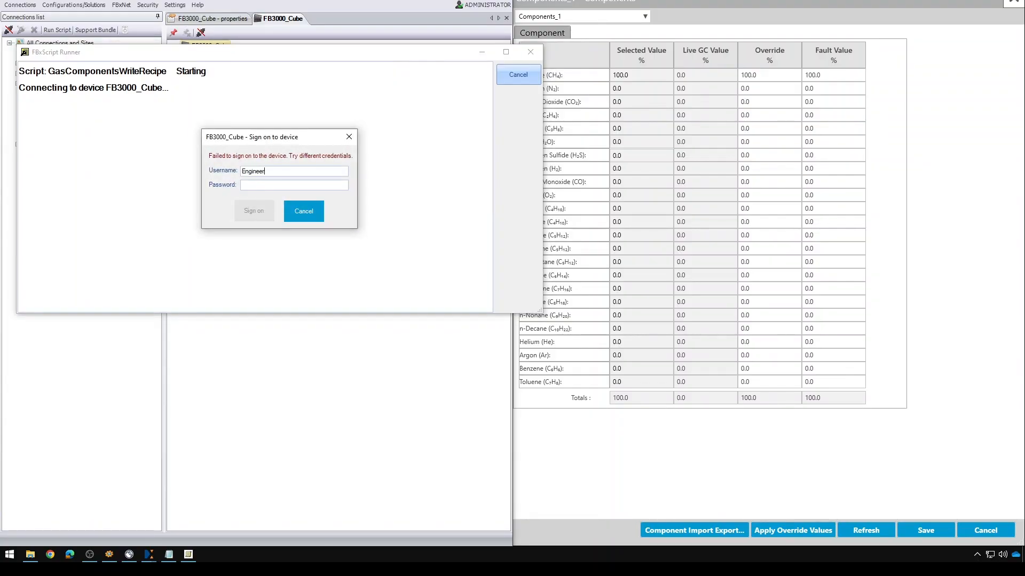
{"action": "type", "text": "********"}
{"action": "key", "text": "Return"}
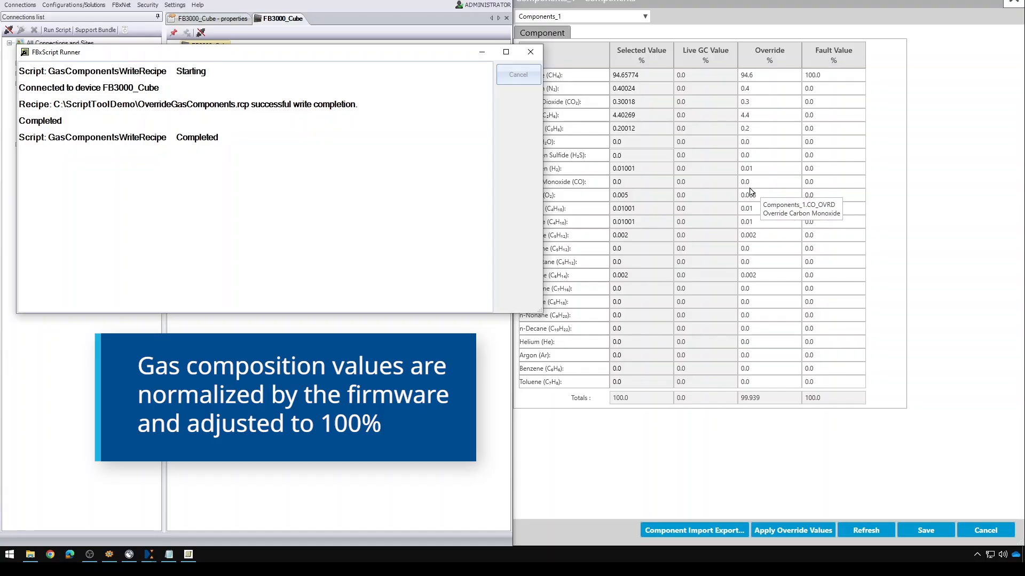
- Open MultipleGasComponentsWriteRecipe.scr from ScriptToolDemo in Script Developer and run it
{"action": "left_click", "coordinate": [288, 403]}
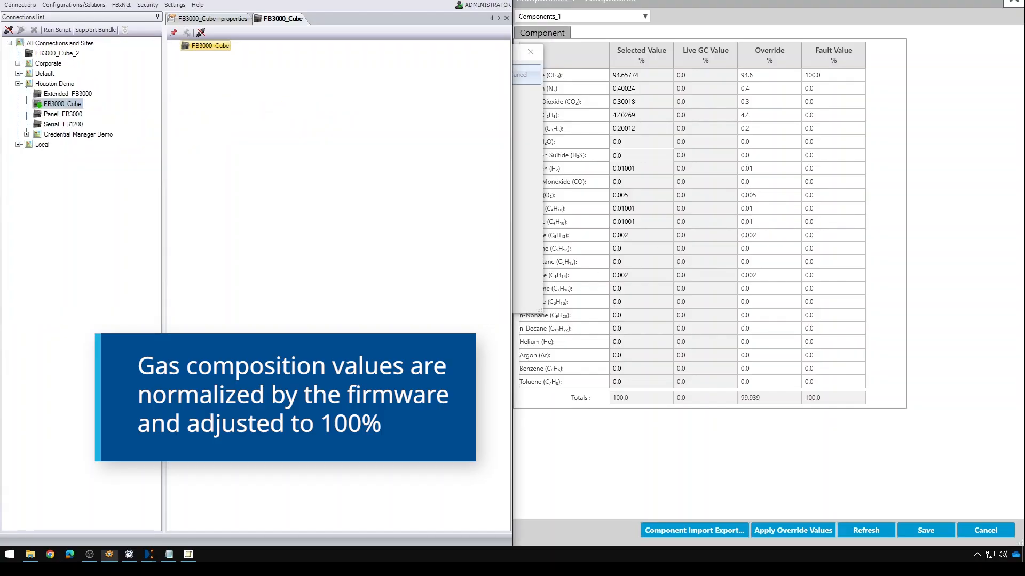
{"action": "left_click", "coordinate": [30, 555]}
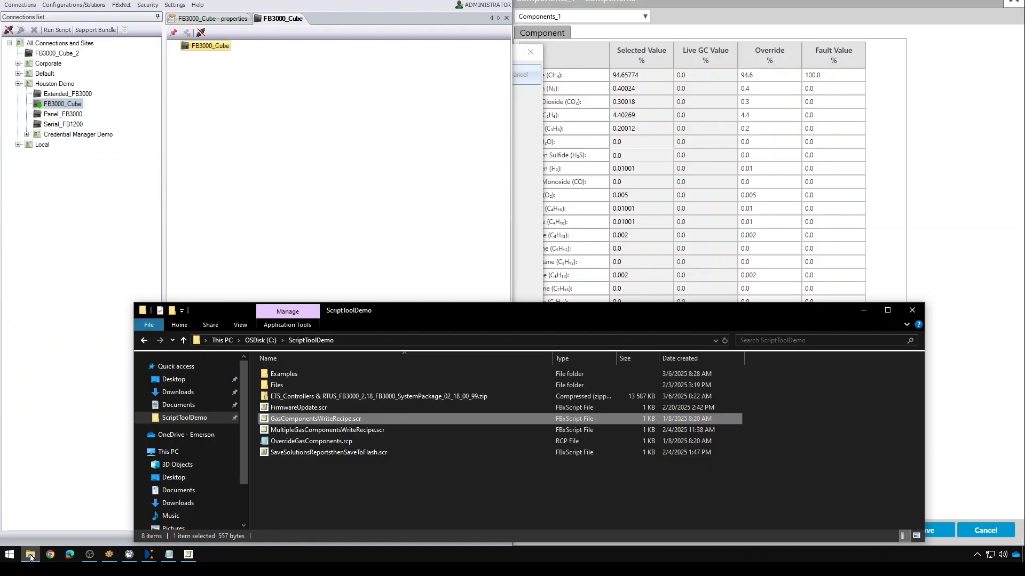
{"action": "double_click", "coordinate": [370, 430]}
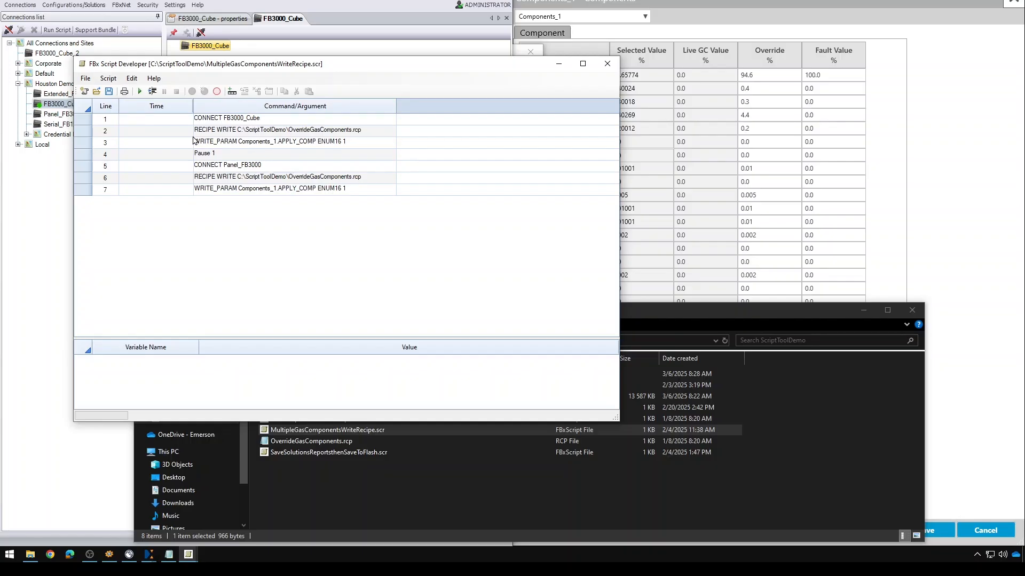
{"action": "left_click", "coordinate": [138, 93]}
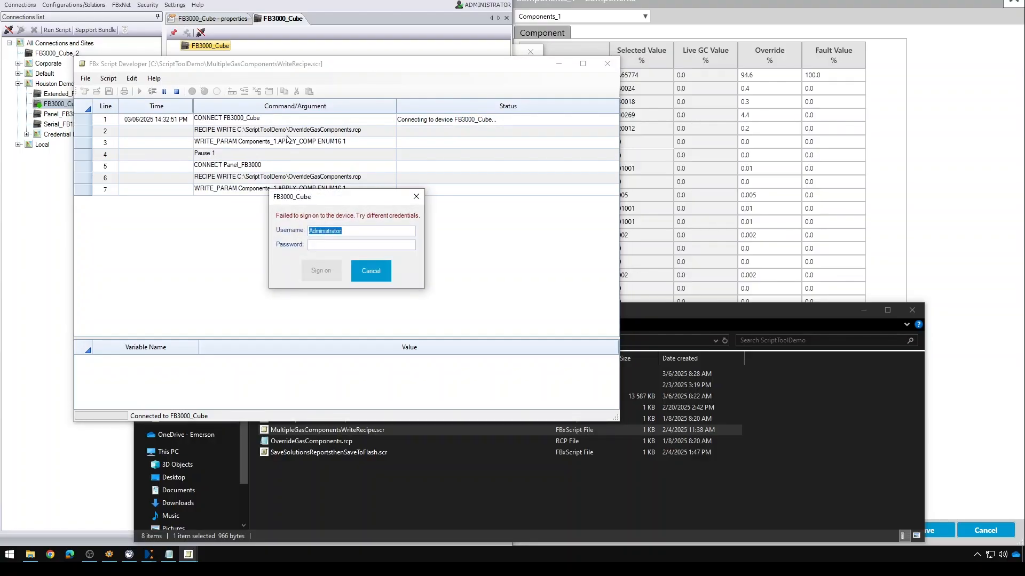
- Sign on to FB3000_Cube and then Panel_FB3000 with each device's username and password
{"action": "type", "text": "Egn"}
{"action": "key", "text": "BackSpace"}
{"action": "type", "text": "ngineer********"}
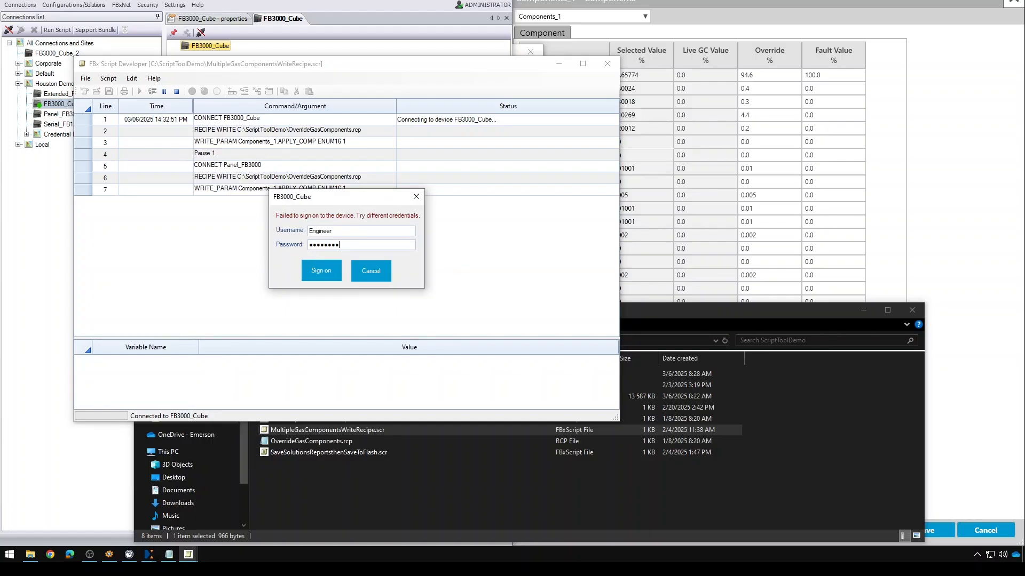
{"action": "key", "text": "Return"}
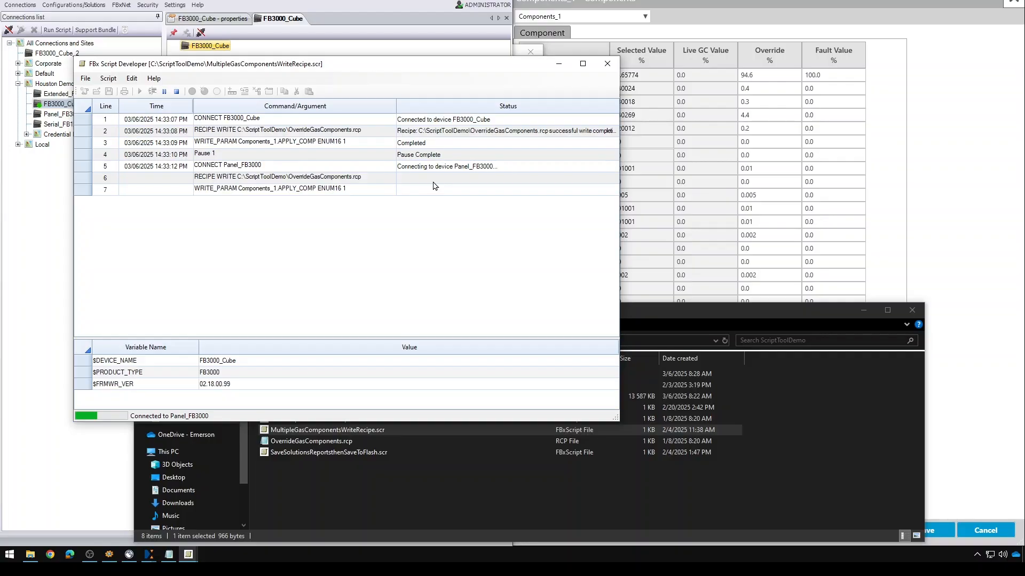
{"action": "type", "text": "admin"}
{"action": "key", "text": "Tab"}
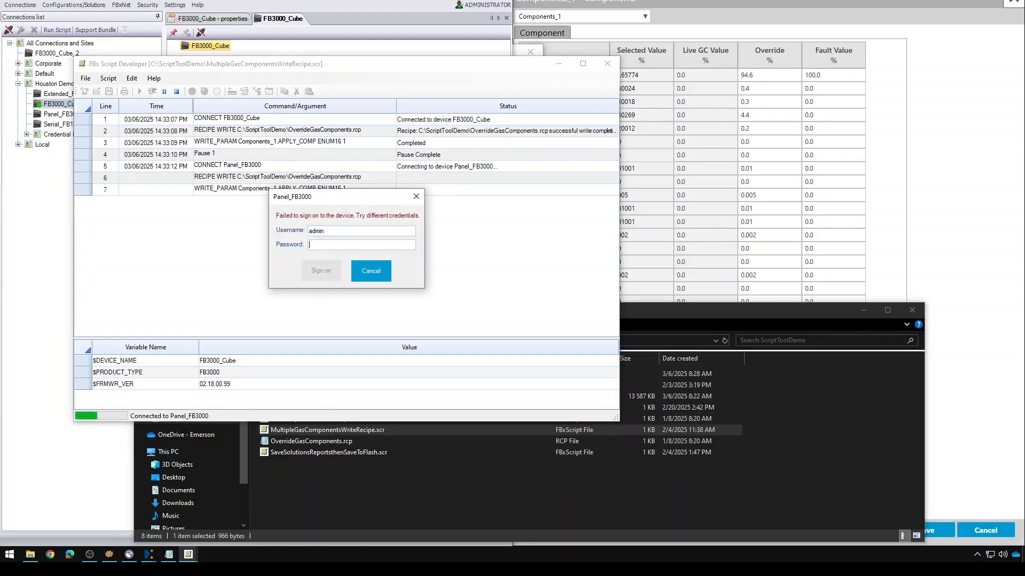
{"action": "type", "text": "••••••"}
{"action": "key", "text": "Return"}
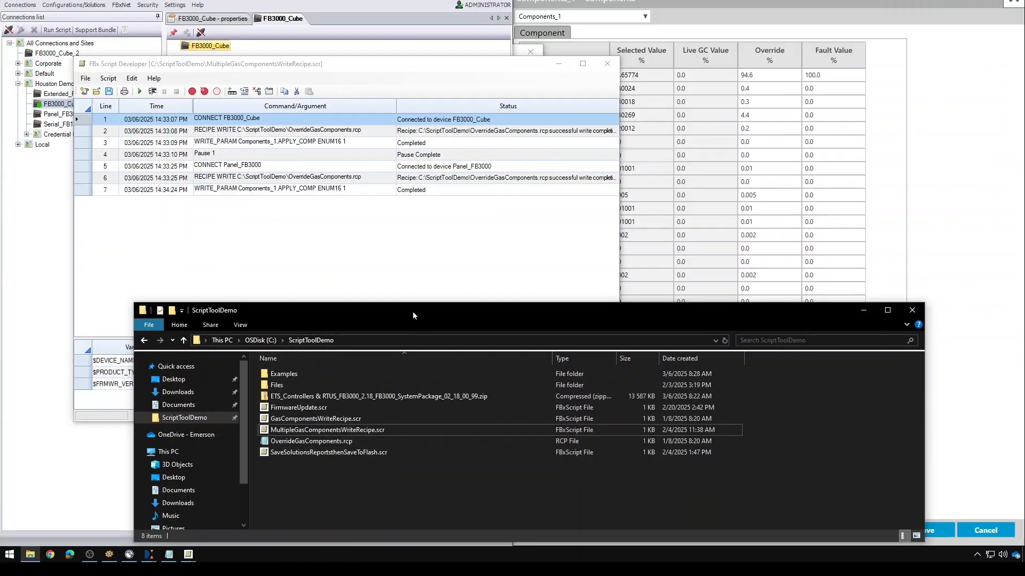
- Open a PowerShell window in the ScriptToolDemo folder and position it on screen
{"action": "left_click_drag", "start_coordinate": [412, 319], "coordinate": [391, 199]}
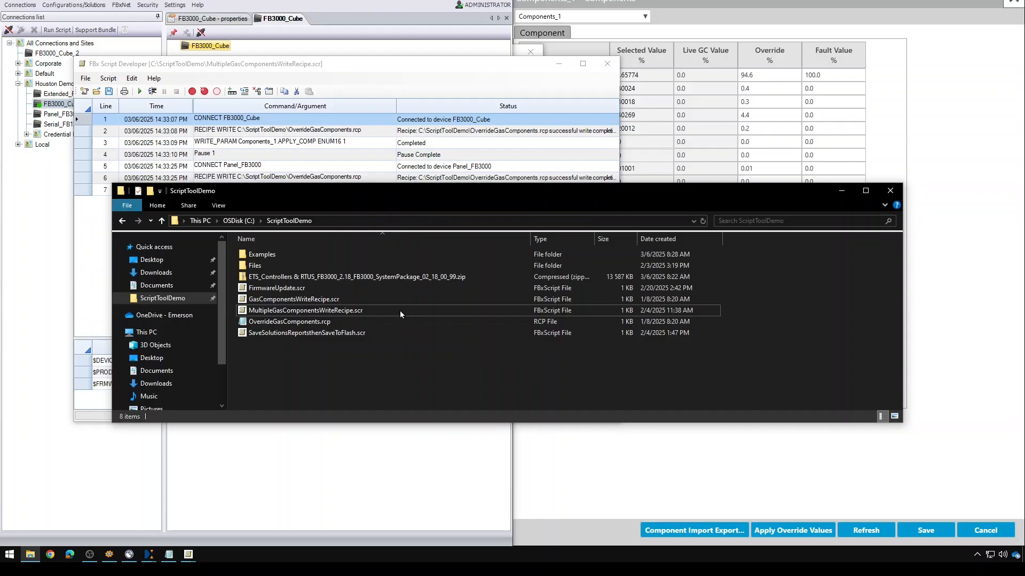
{"action": "right_click", "coordinate": [439, 378]}
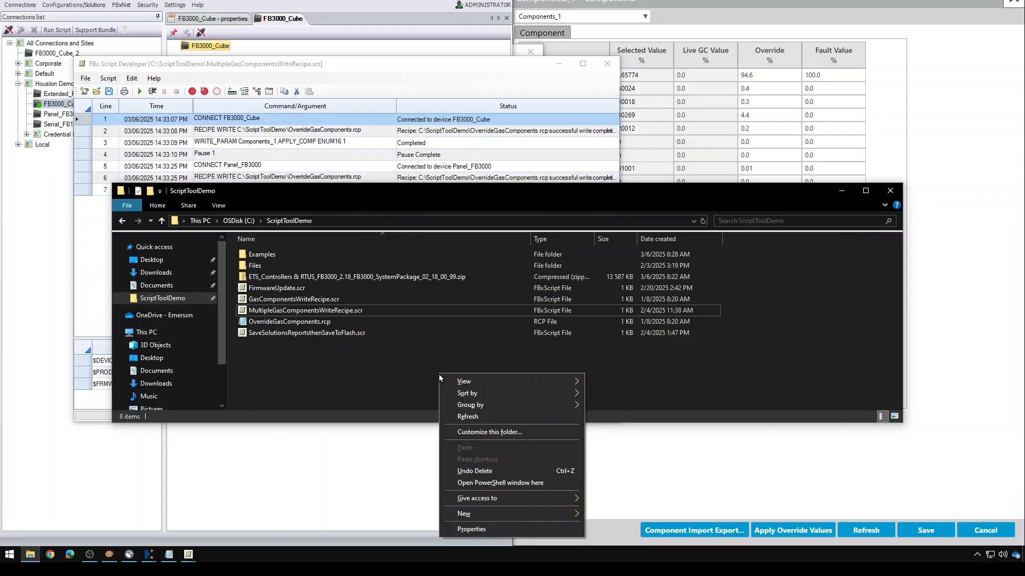
{"action": "left_click", "coordinate": [524, 483]}
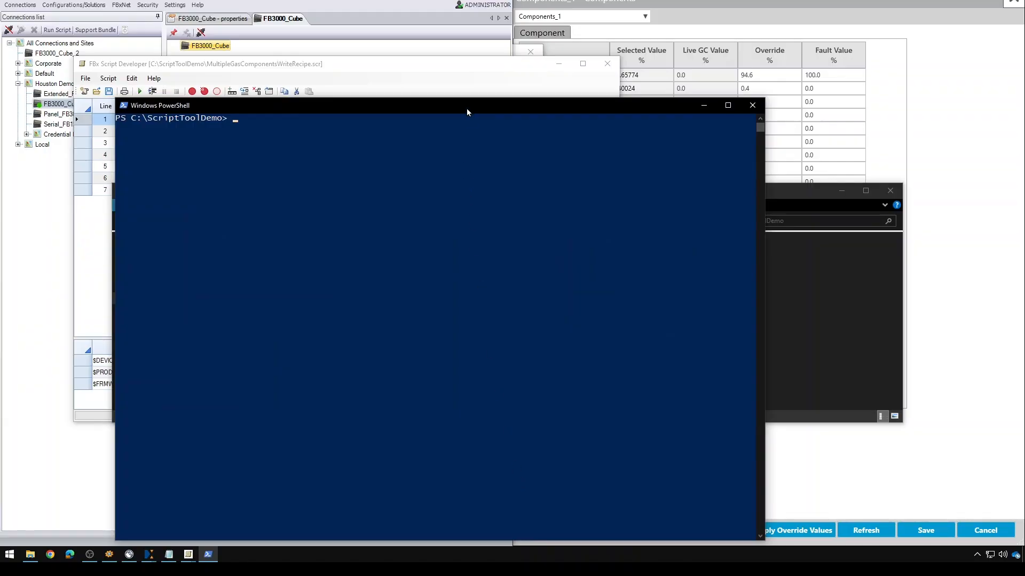
{"action": "double_click", "coordinate": [467, 108]}
{"action": "left_click_drag", "start_coordinate": [595, 7], "coordinate": [640, 48]}
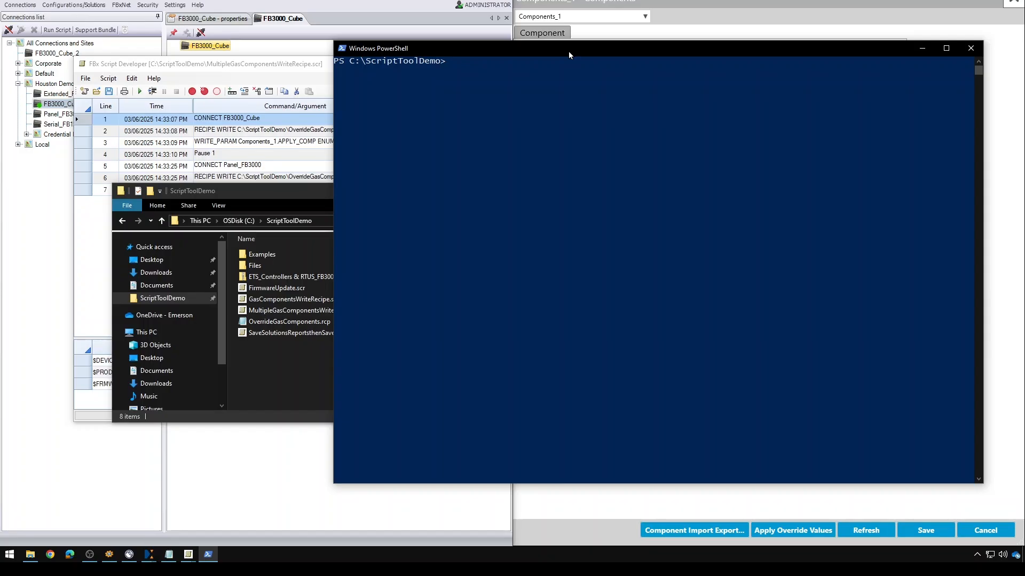
- Enter the command FBxScriptRunner GasComponentsWriteRecipe.scr FB3000_Cube at the PowerShell prompt
{"action": "type", "text": "FBxScriptRunner"}
{"action": "left_click", "coordinate": [280, 193]}
{"action": "left_click_drag", "start_coordinate": [280, 193], "coordinate": [223, 200]}
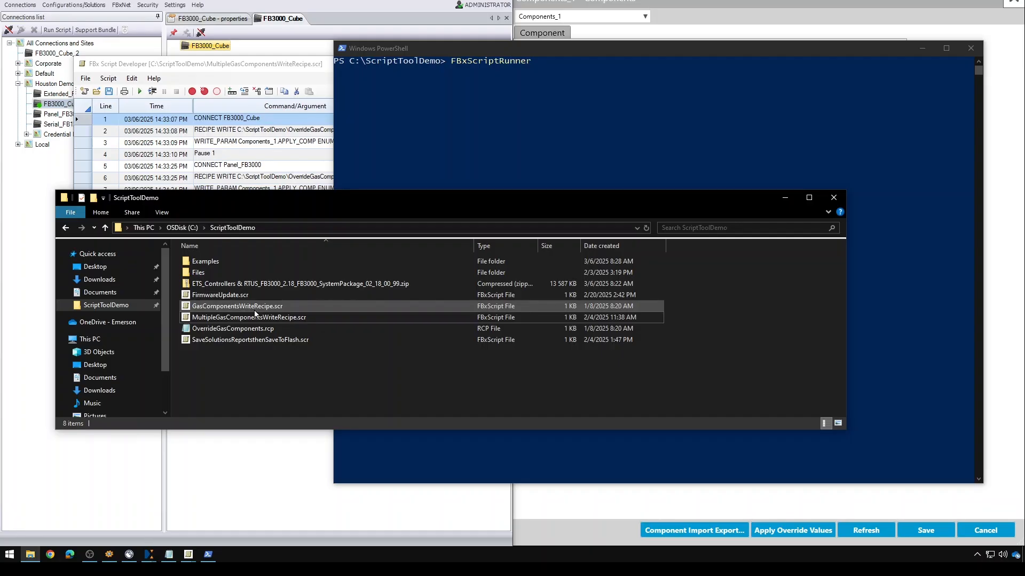
{"action": "left_click", "coordinate": [587, 65]}
{"action": "type", "text": "Ga"}
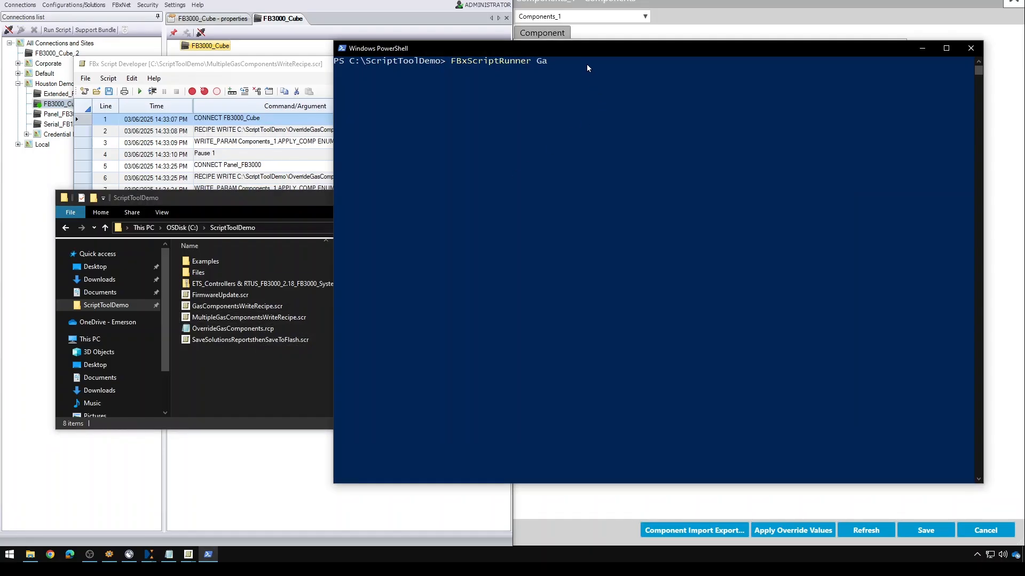
{"action": "type", "text": "sComponentsWriteRecipe.scr"}
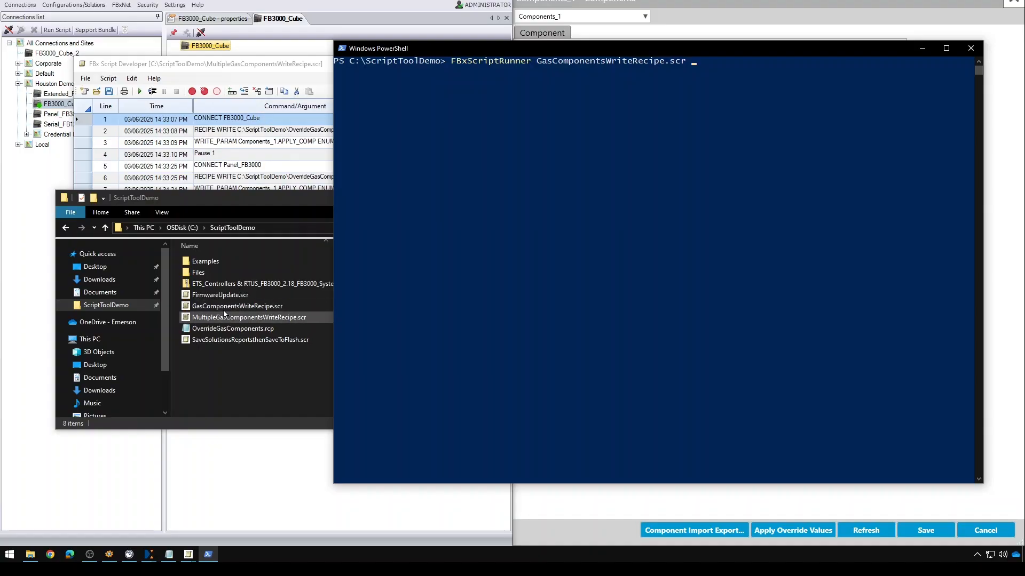
{"action": "left_click", "coordinate": [285, 64]}
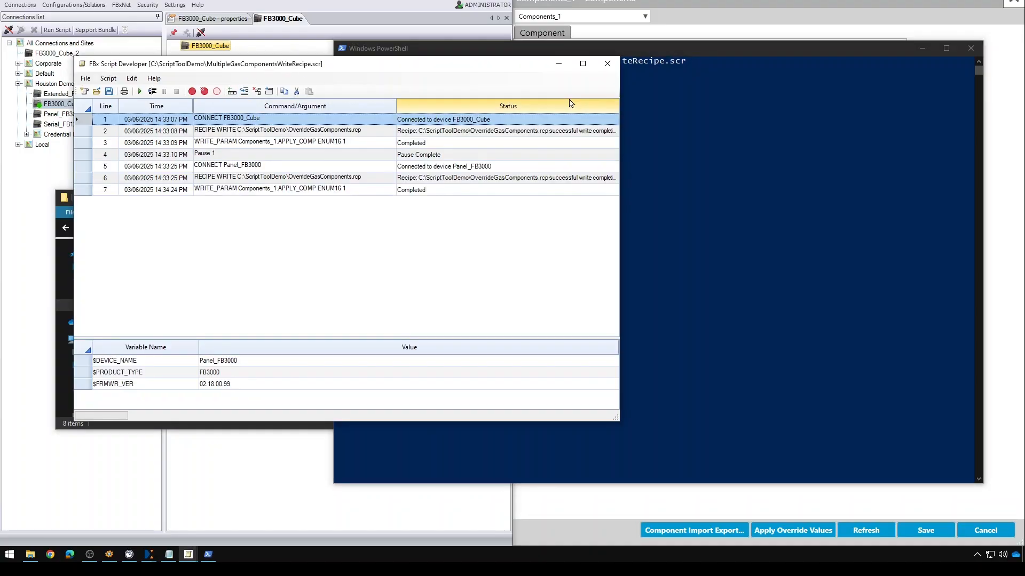
{"action": "left_click", "coordinate": [558, 66]}
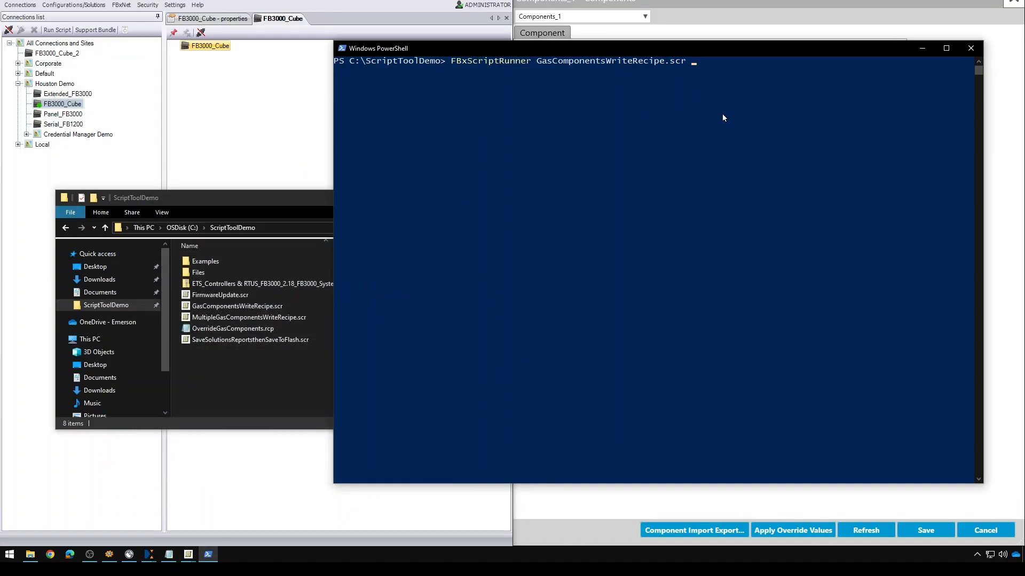
{"action": "type", "text": "FB3000_Cube"}
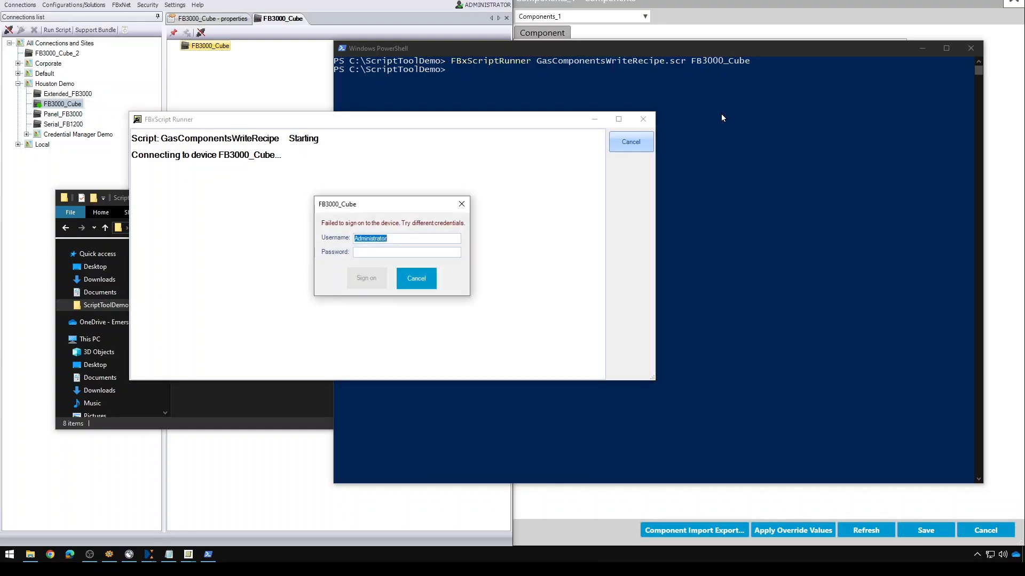
- Sign on to FB3000_Cube with the device username and password
{"action": "type", "text": "Engineer"}
{"action": "key", "text": "Tab"}
{"action": "type", "text": "********"}
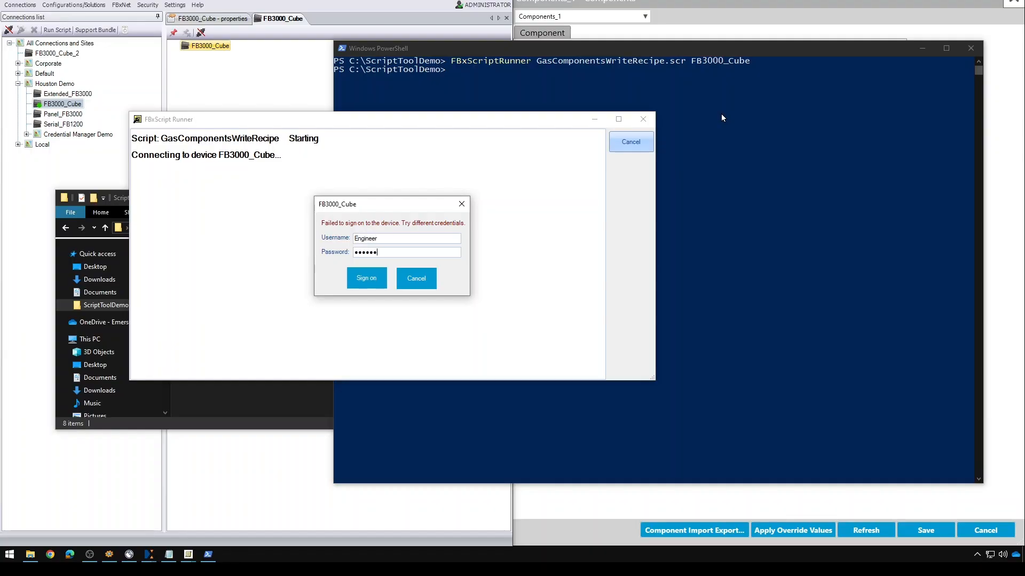
{"action": "key", "text": "Return"}
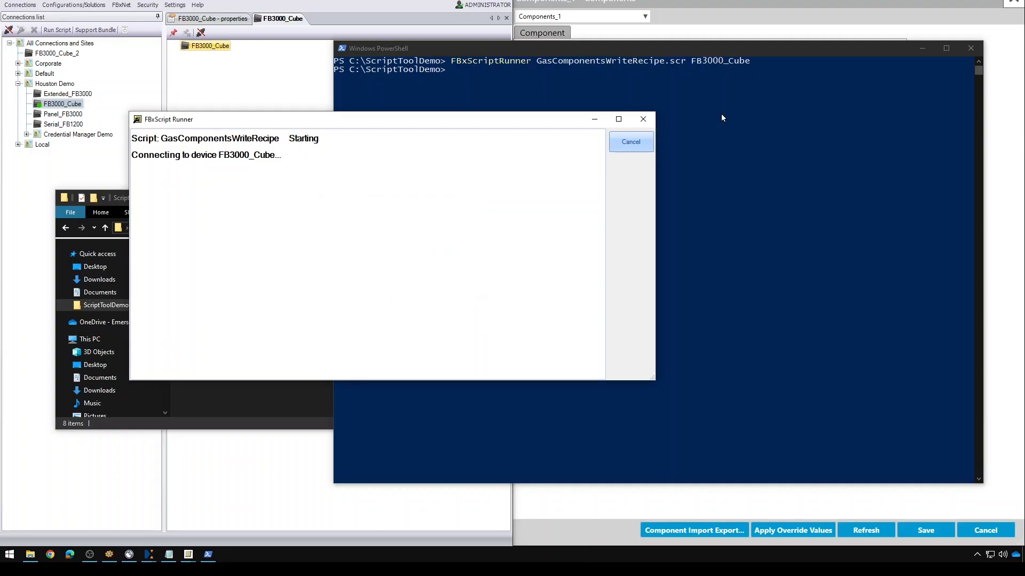